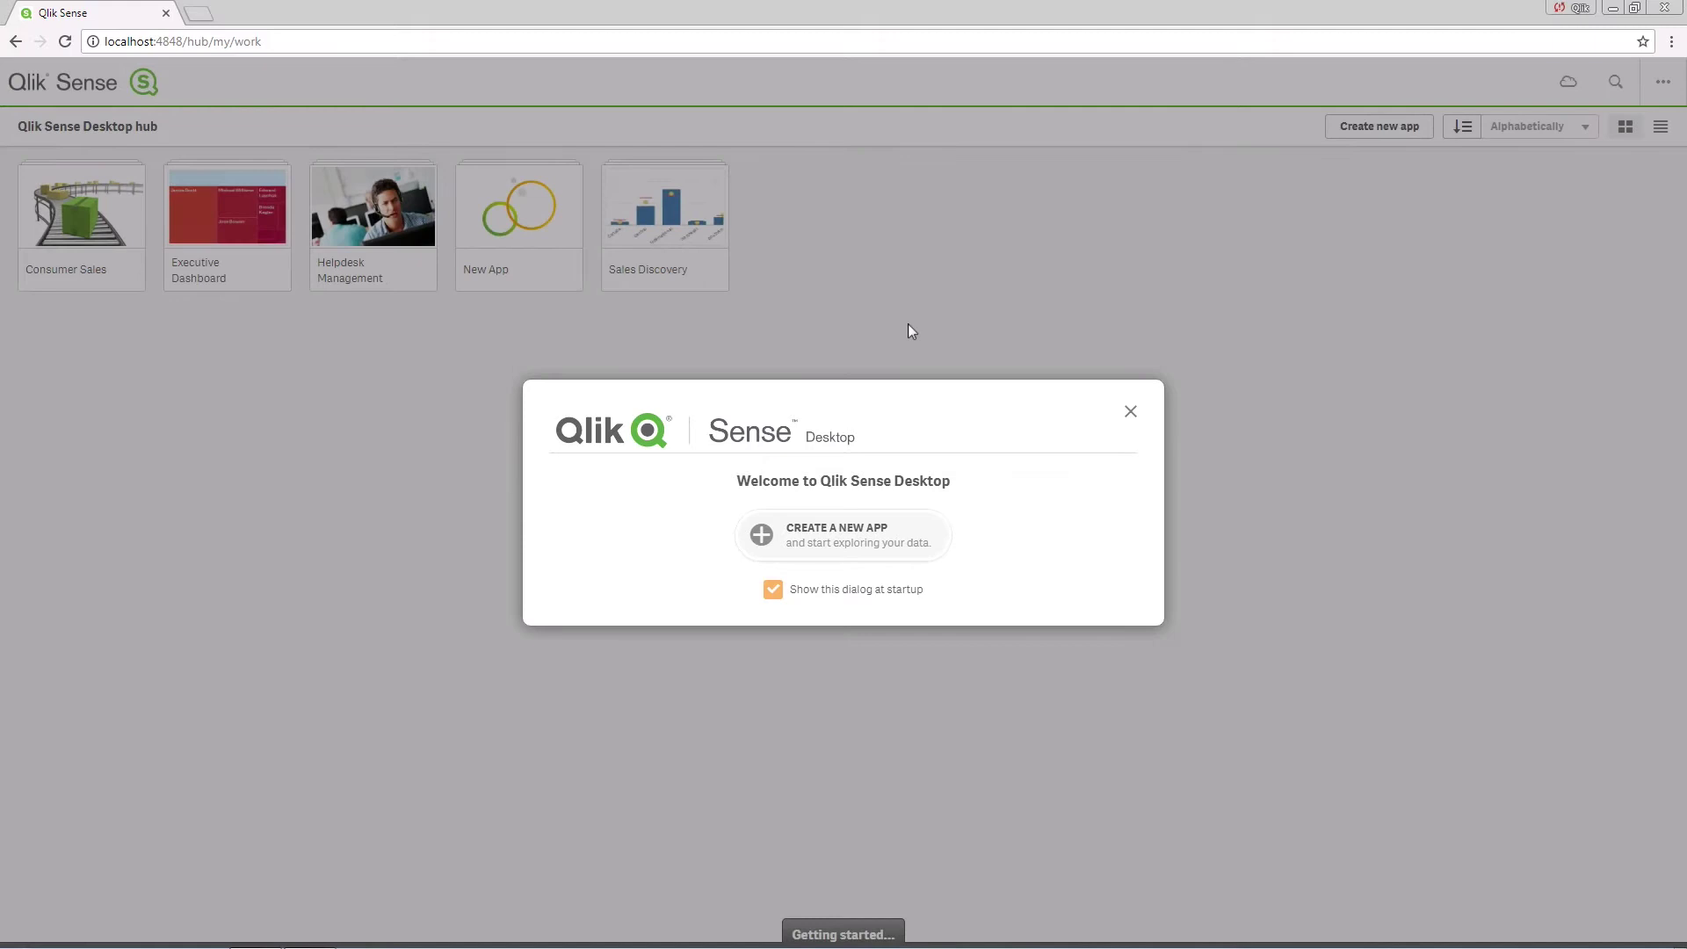
Dismiss the Qlik Sense welcome dialog and open Chrome's advanced settings.
{"action": "left_click", "coordinate": [1131, 412]}
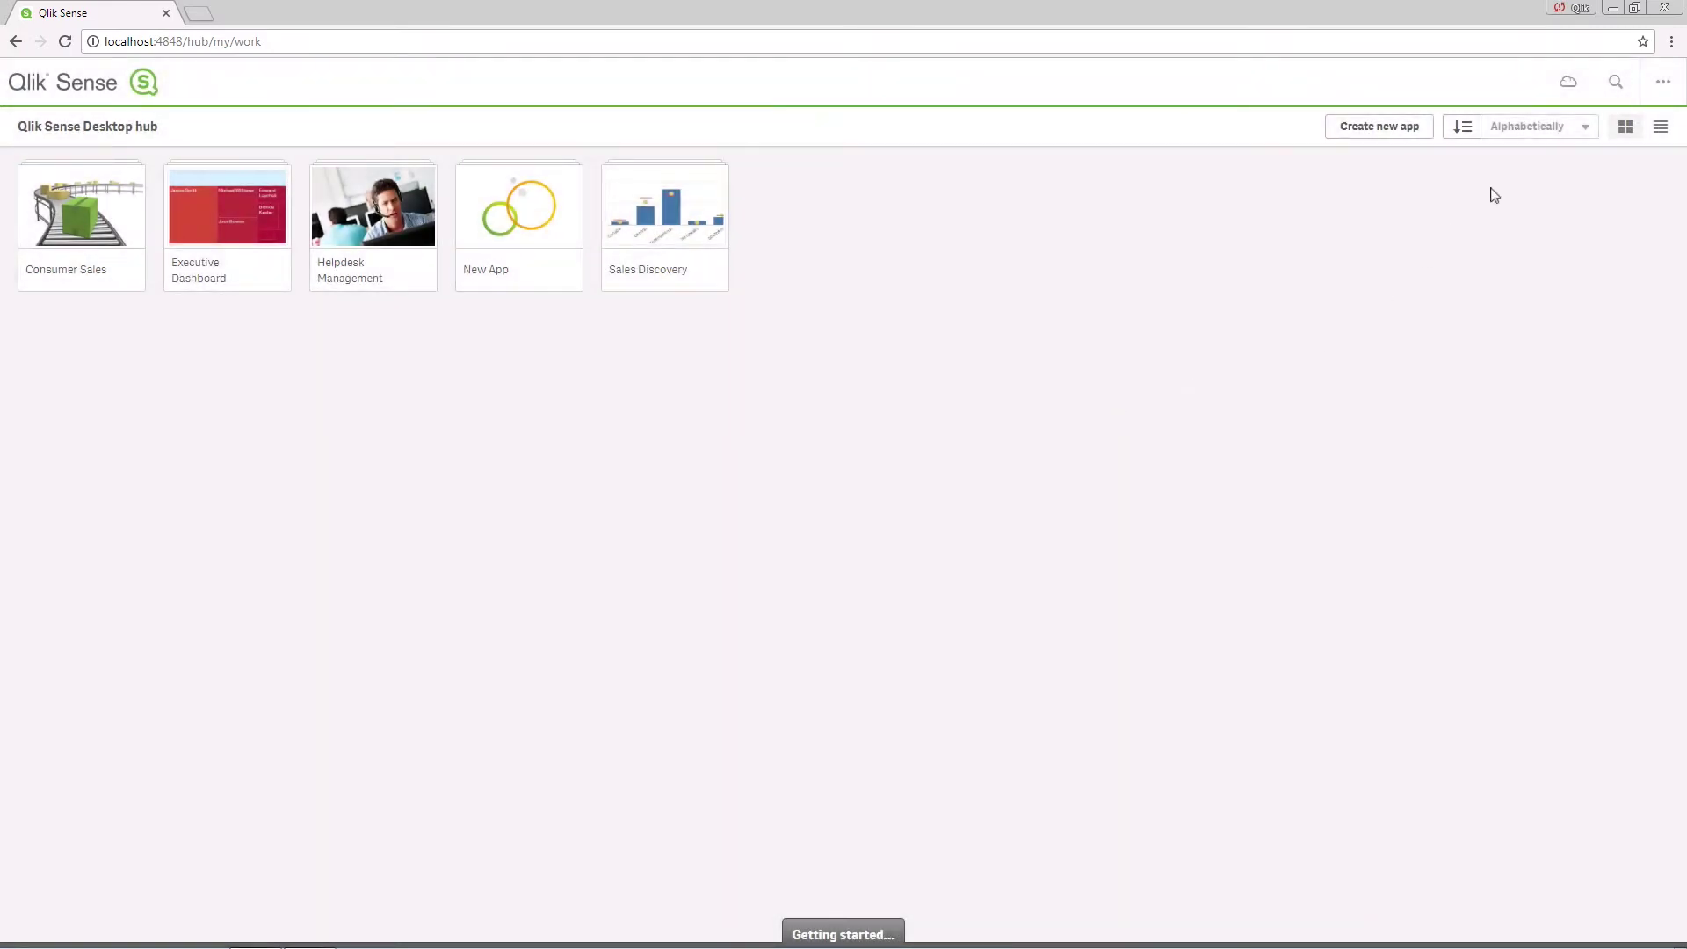
{"action": "left_click", "coordinate": [1673, 42]}
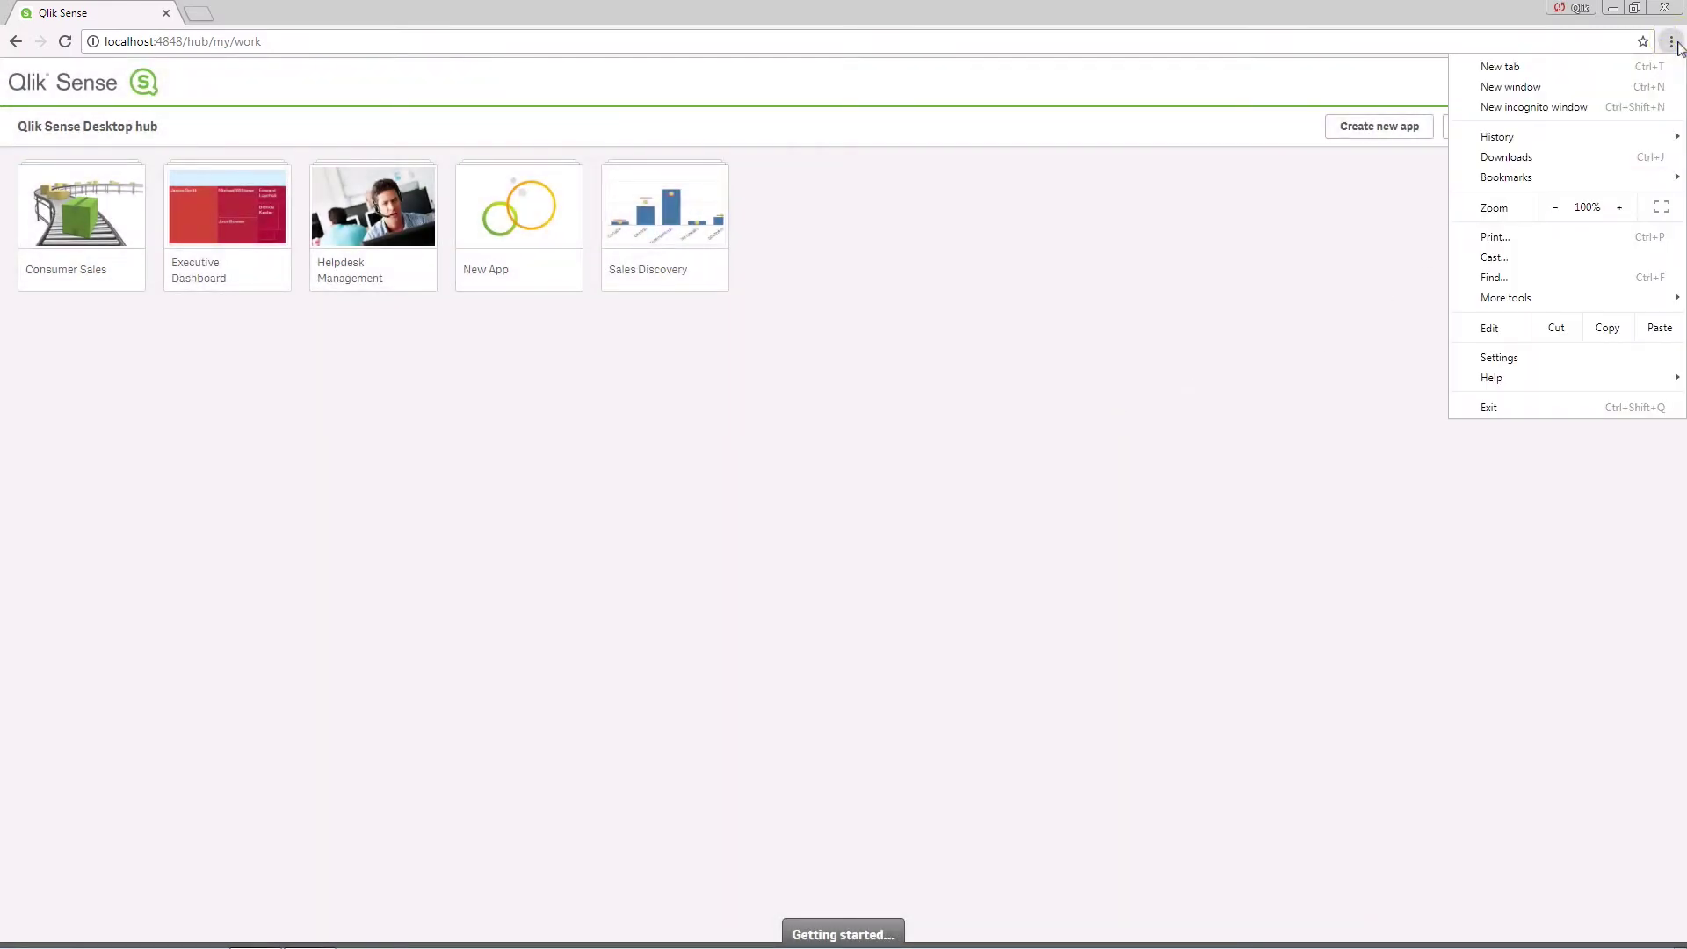
{"action": "left_click", "coordinate": [1513, 360]}
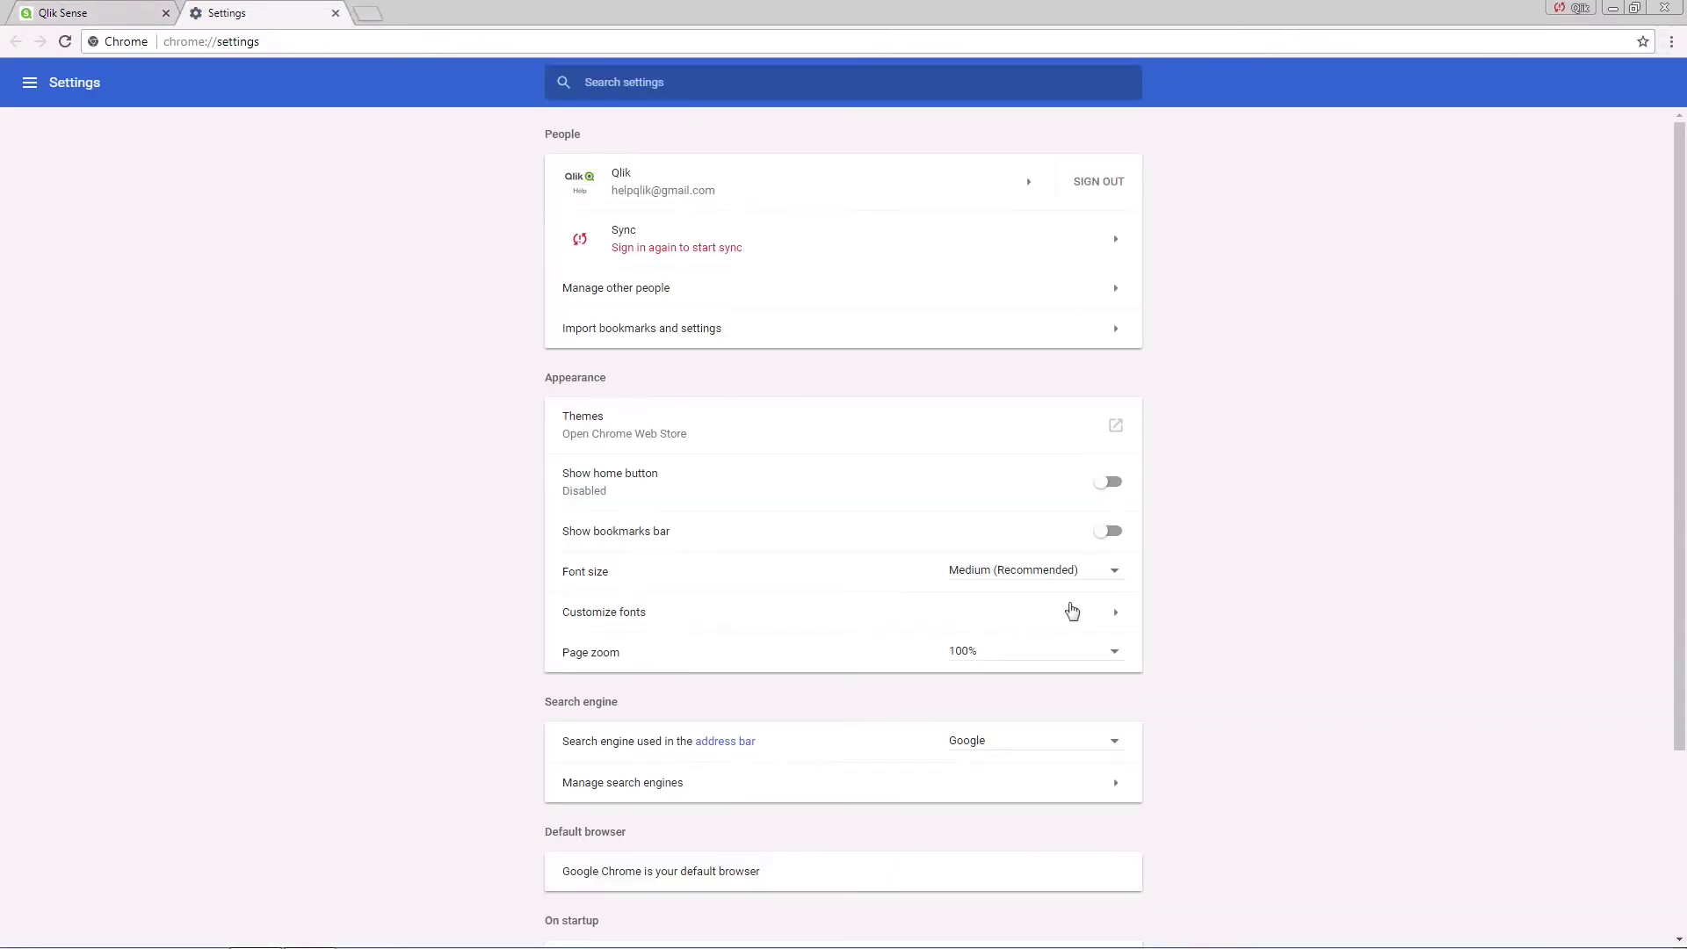
{"action": "scroll", "coordinate": [738, 775], "scroll_direction": "down", "scroll_amount": 3}
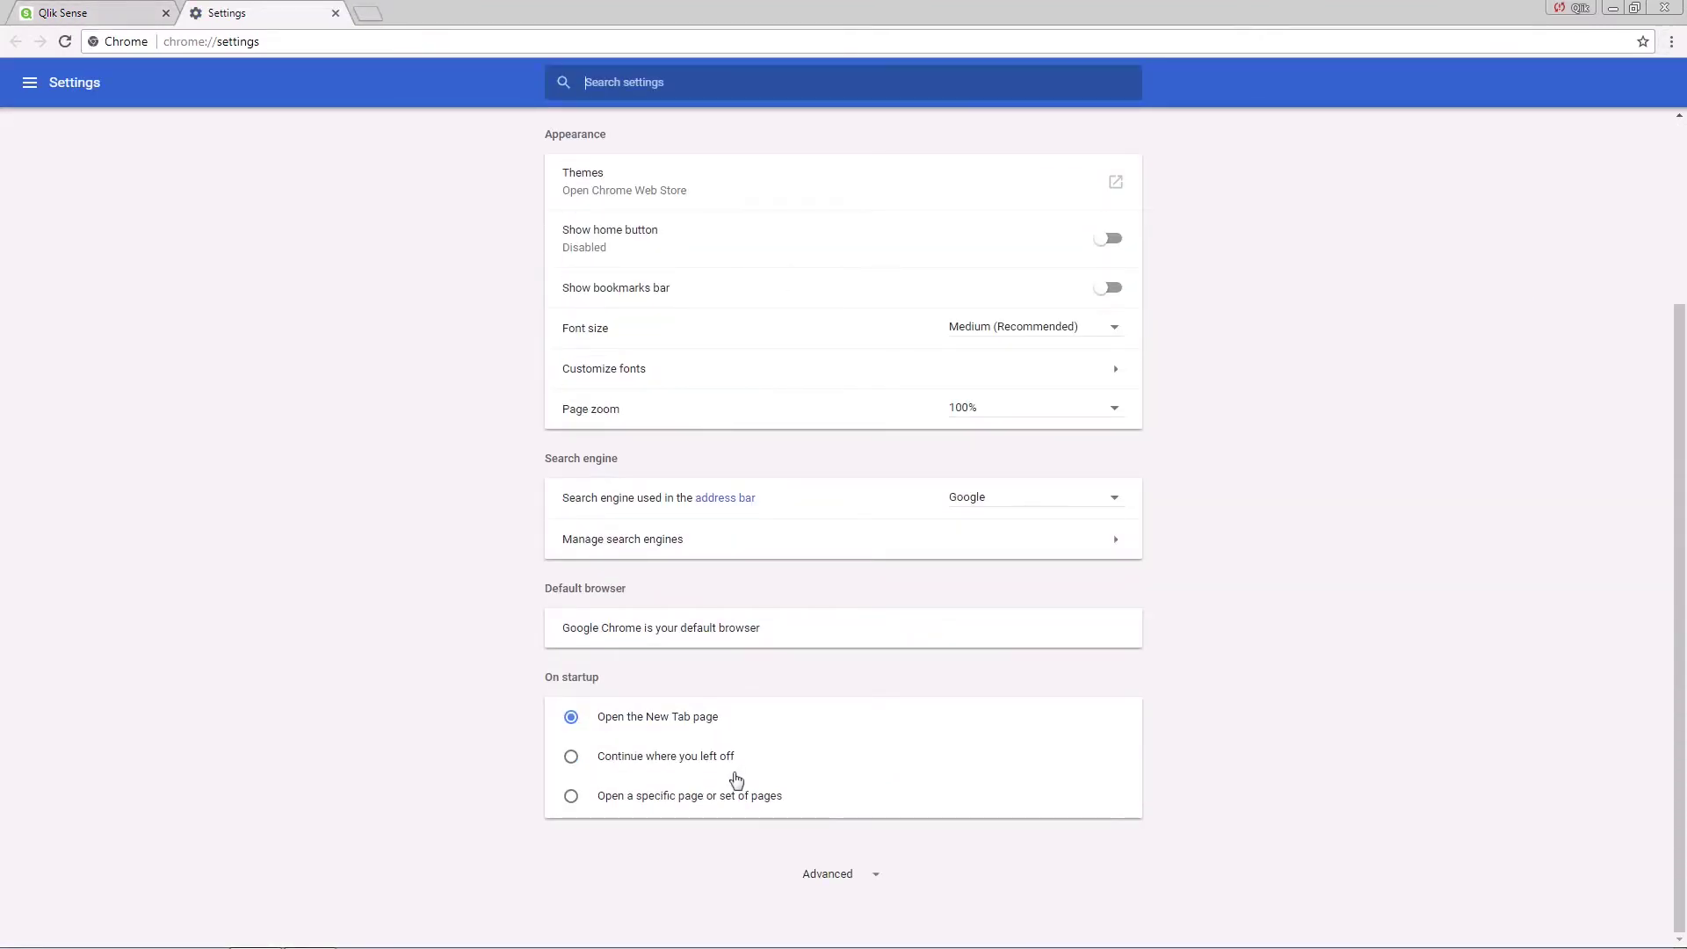
{"action": "left_click", "coordinate": [805, 875]}
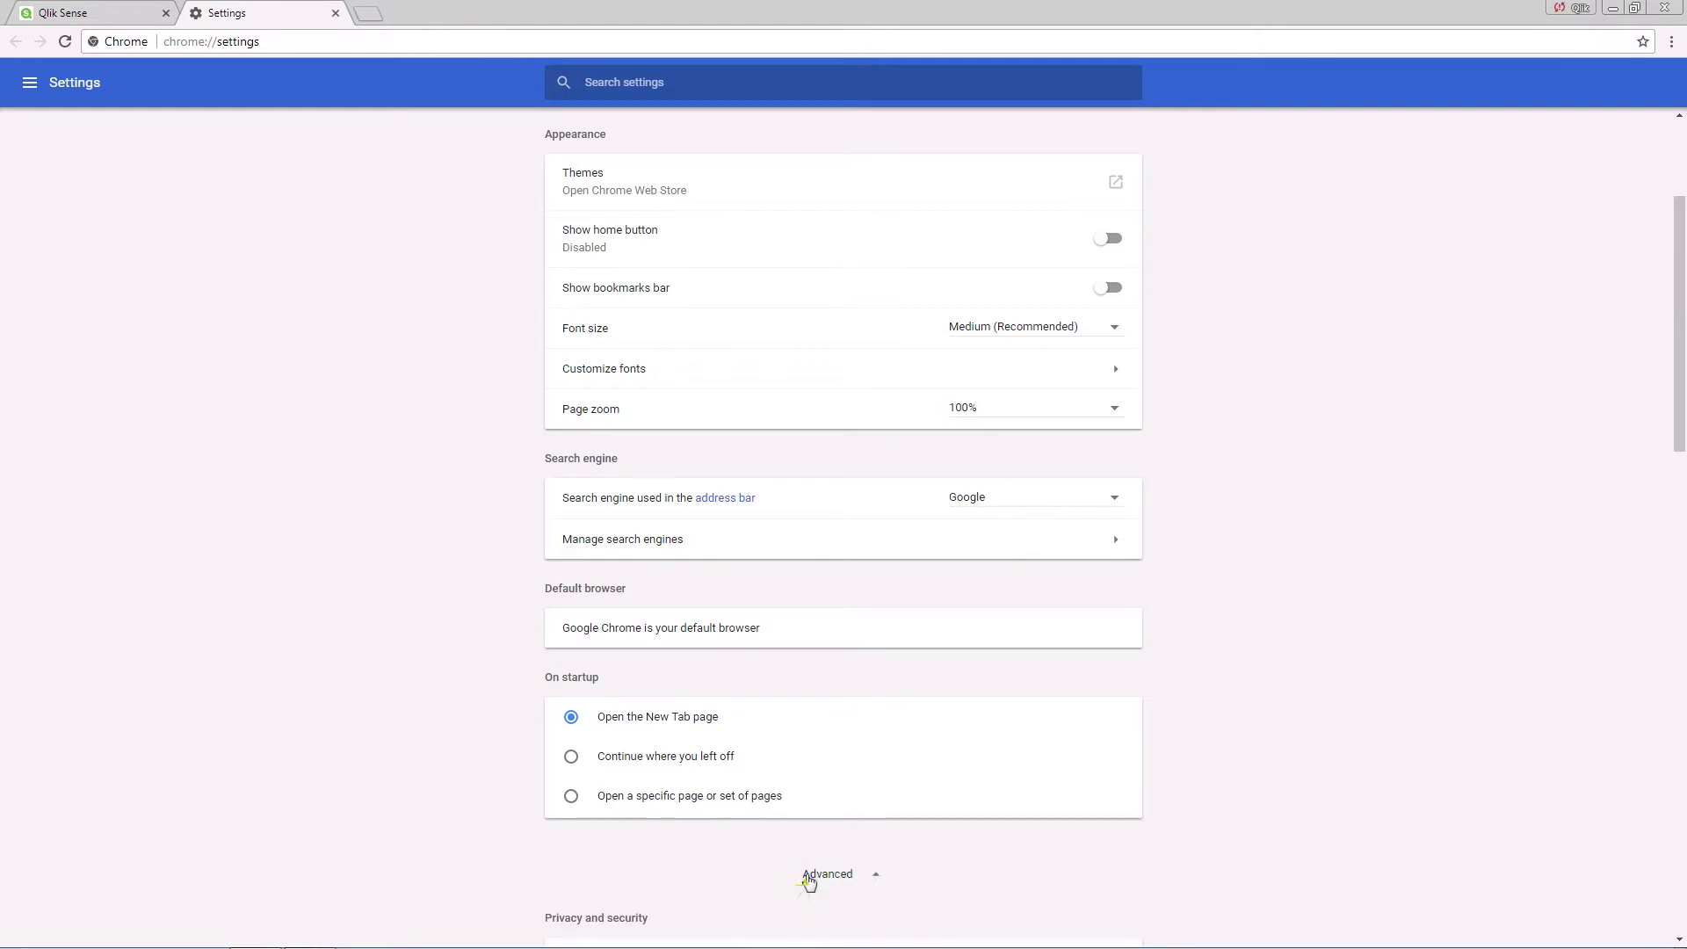
Set Italian as Chrome's display language and move it to the top of the language order.
{"action": "scroll", "coordinate": [810, 881], "scroll_direction": "down", "scroll_amount": 6}
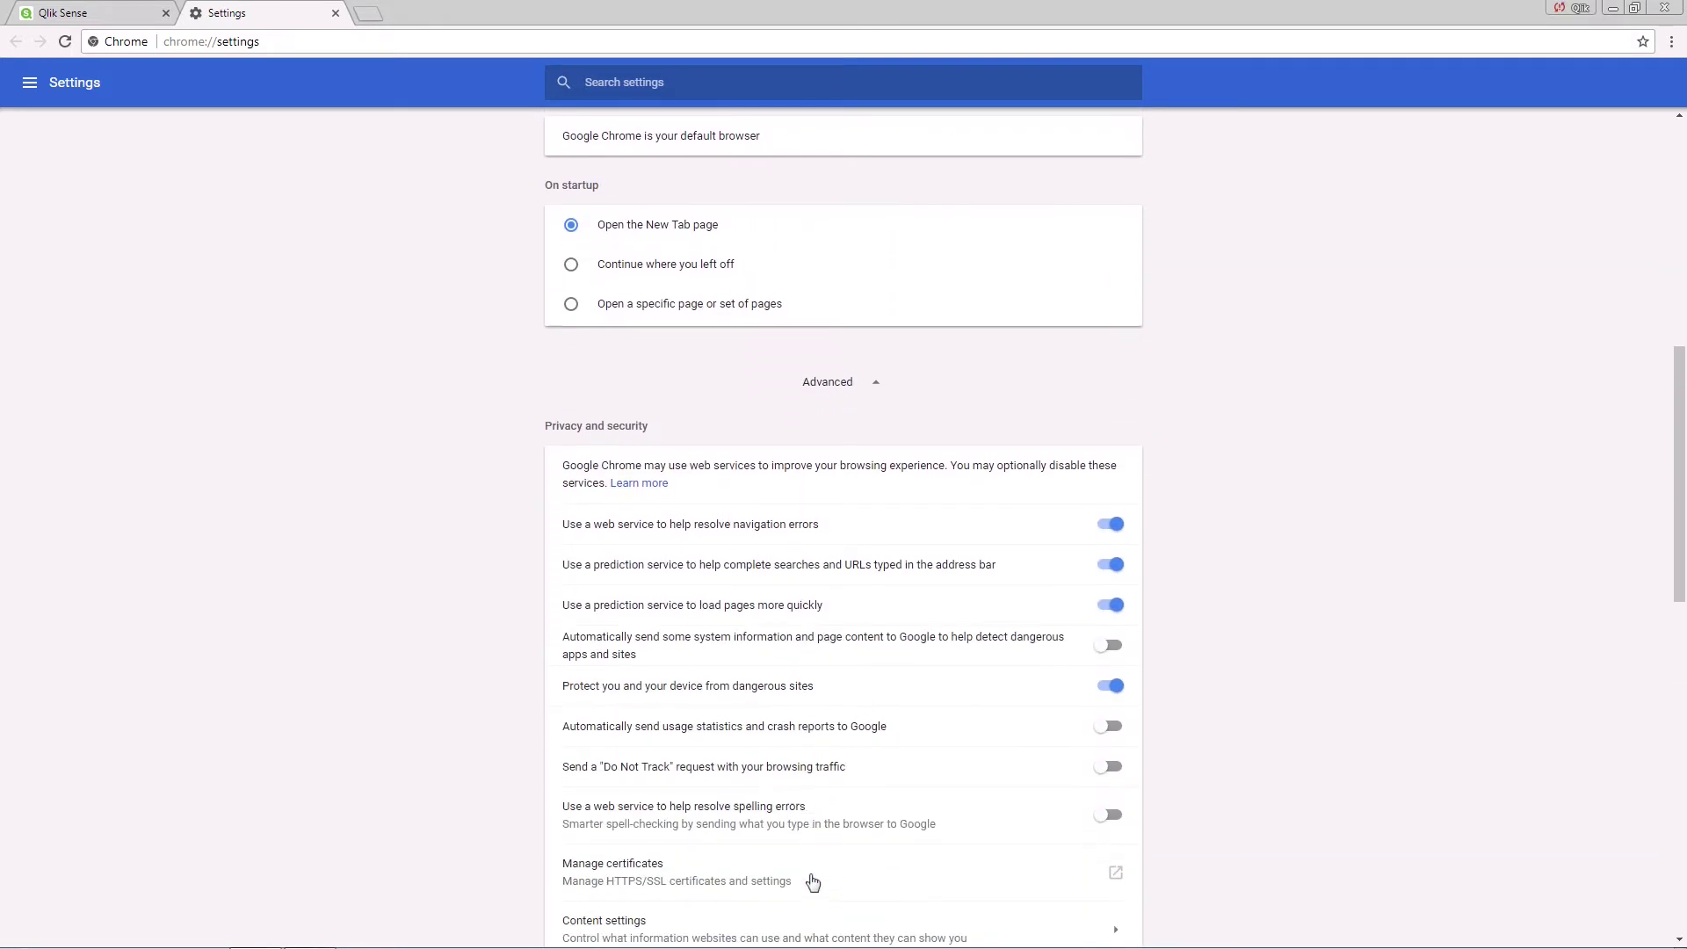
{"action": "scroll", "coordinate": [812, 881], "scroll_direction": "down", "scroll_amount": 7}
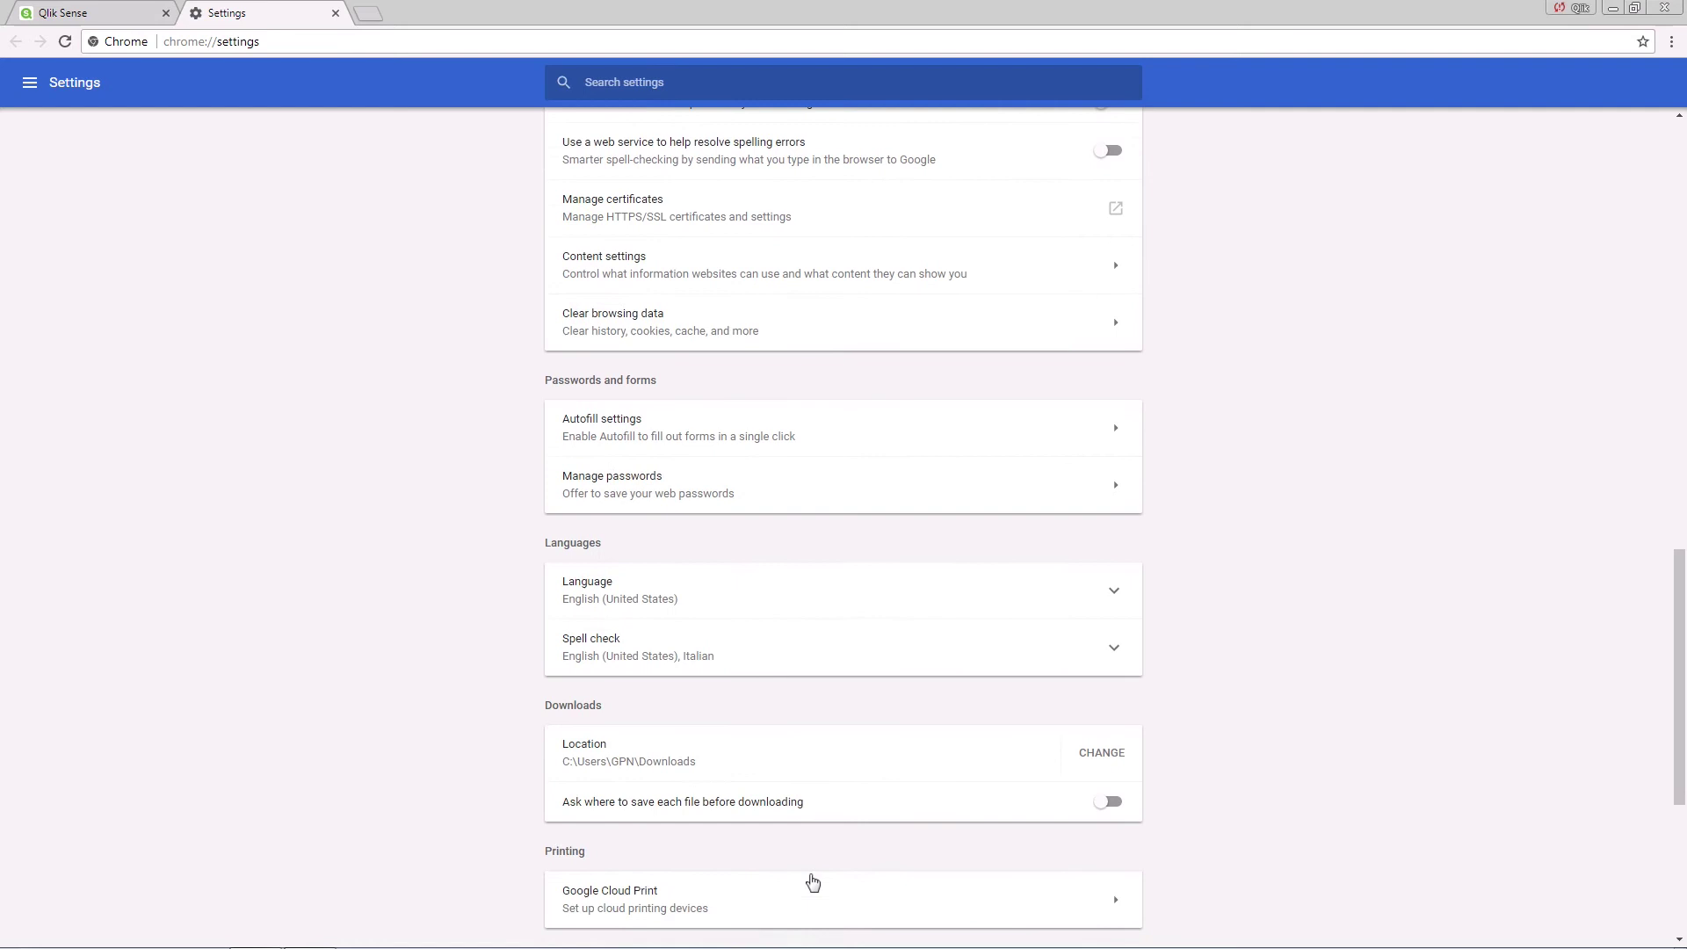
{"action": "scroll", "coordinate": [812, 881], "scroll_direction": "down", "scroll_amount": 1}
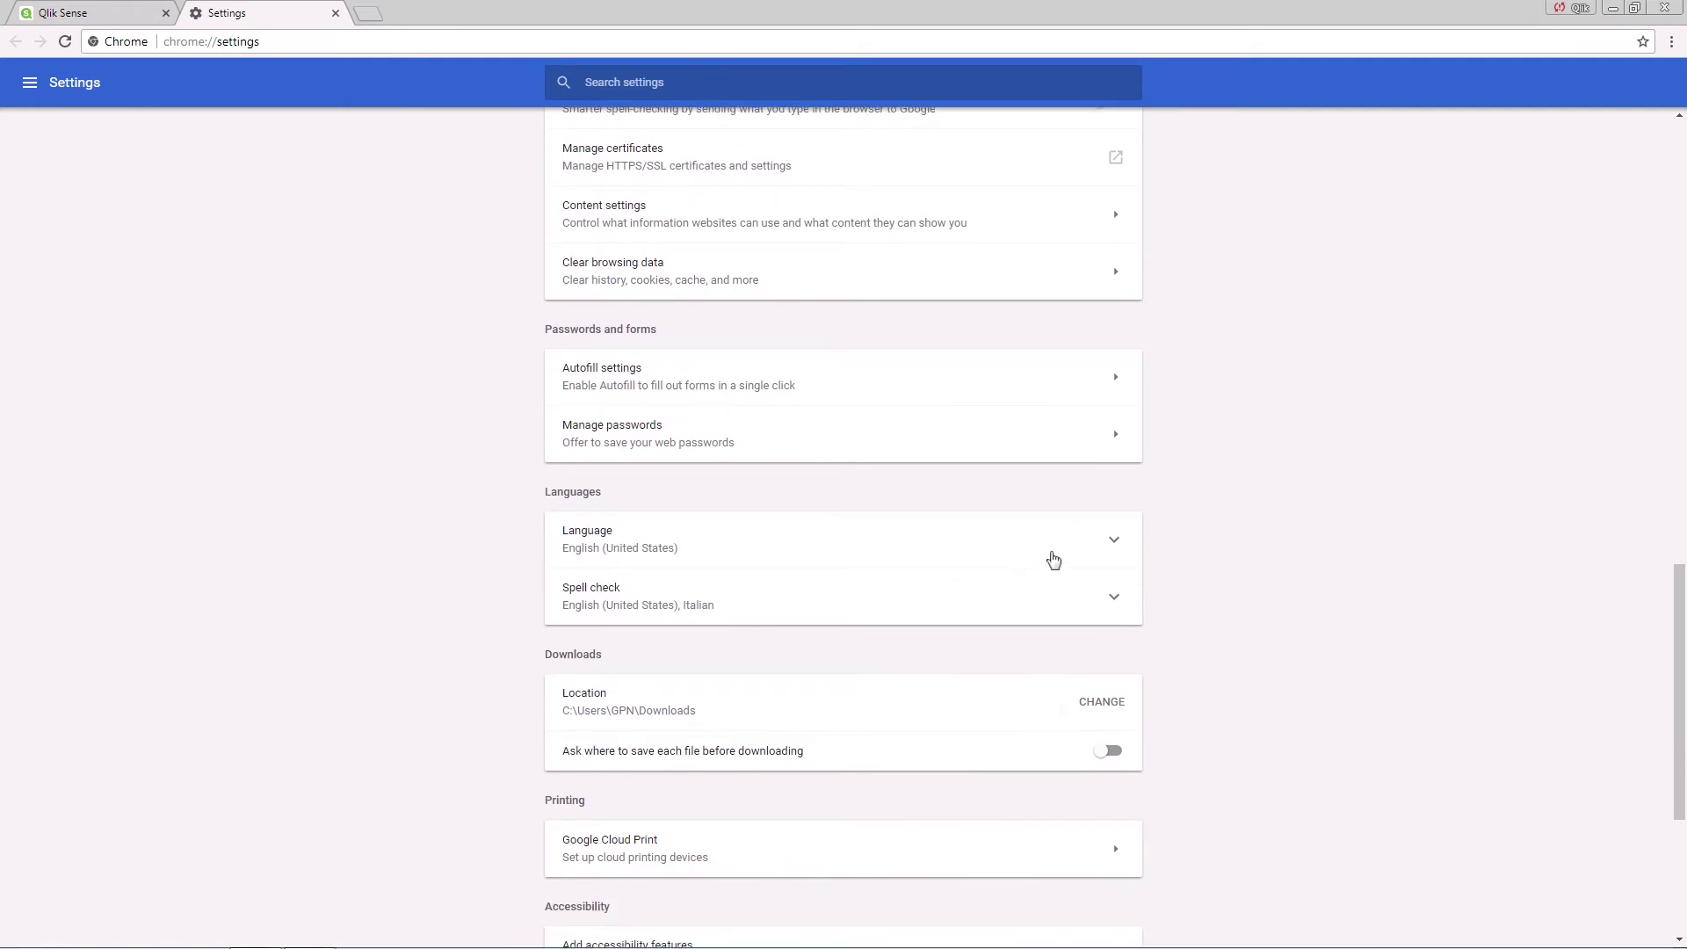
{"action": "left_click", "coordinate": [1115, 543]}
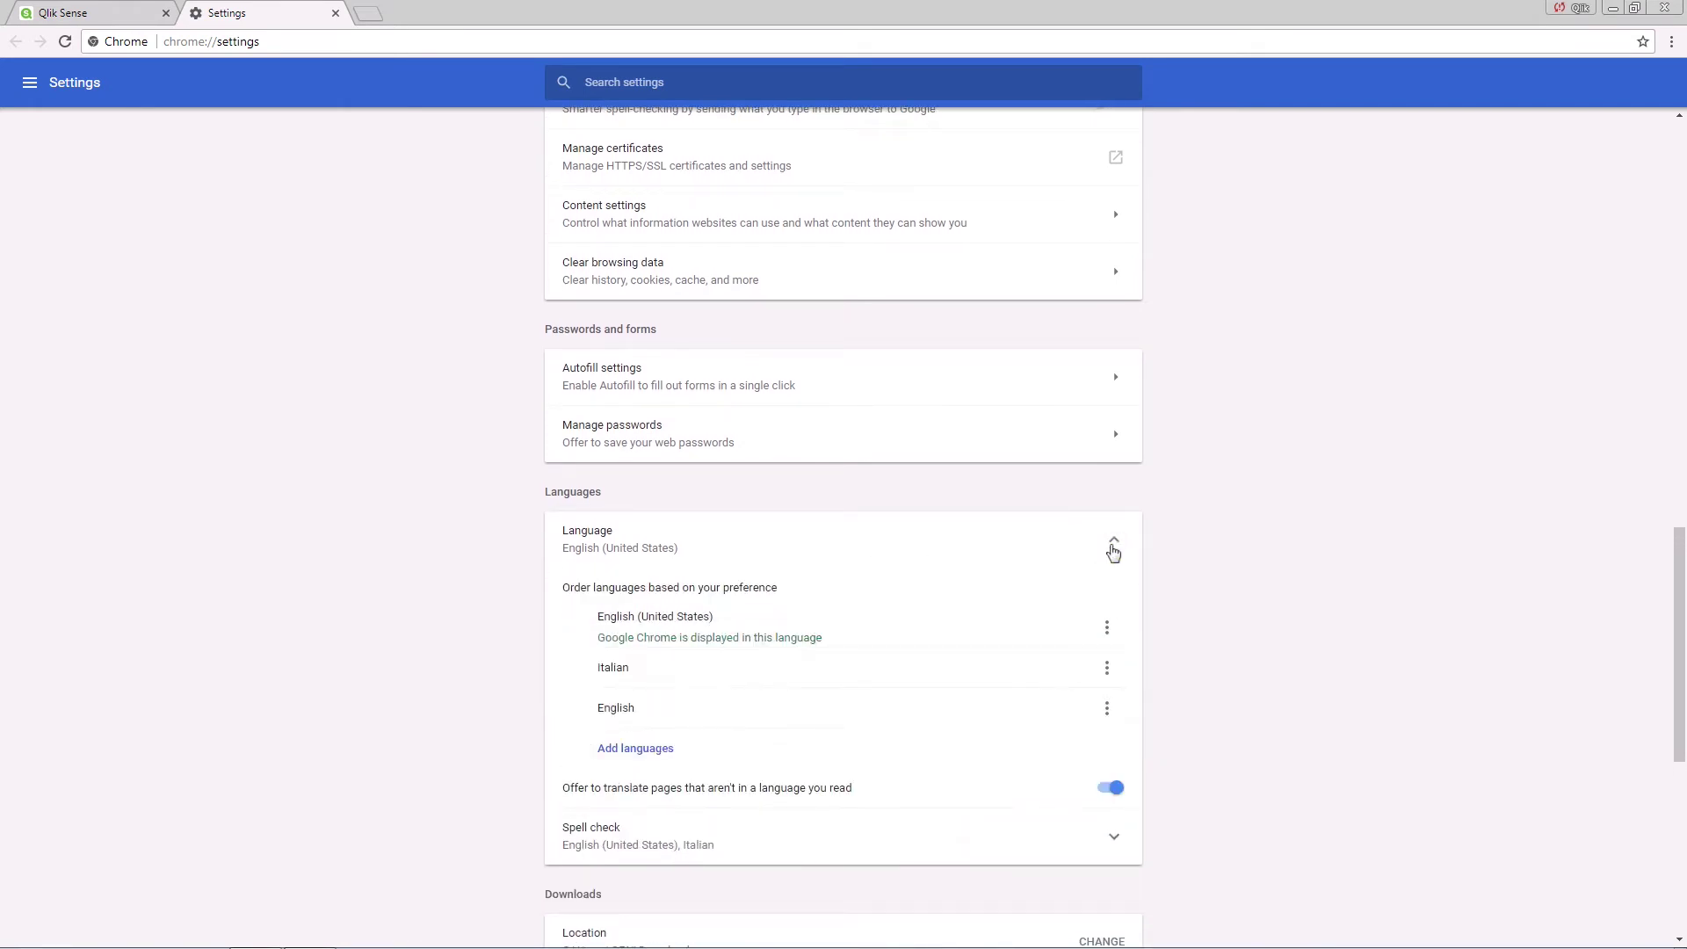
{"action": "left_click", "coordinate": [1106, 668]}
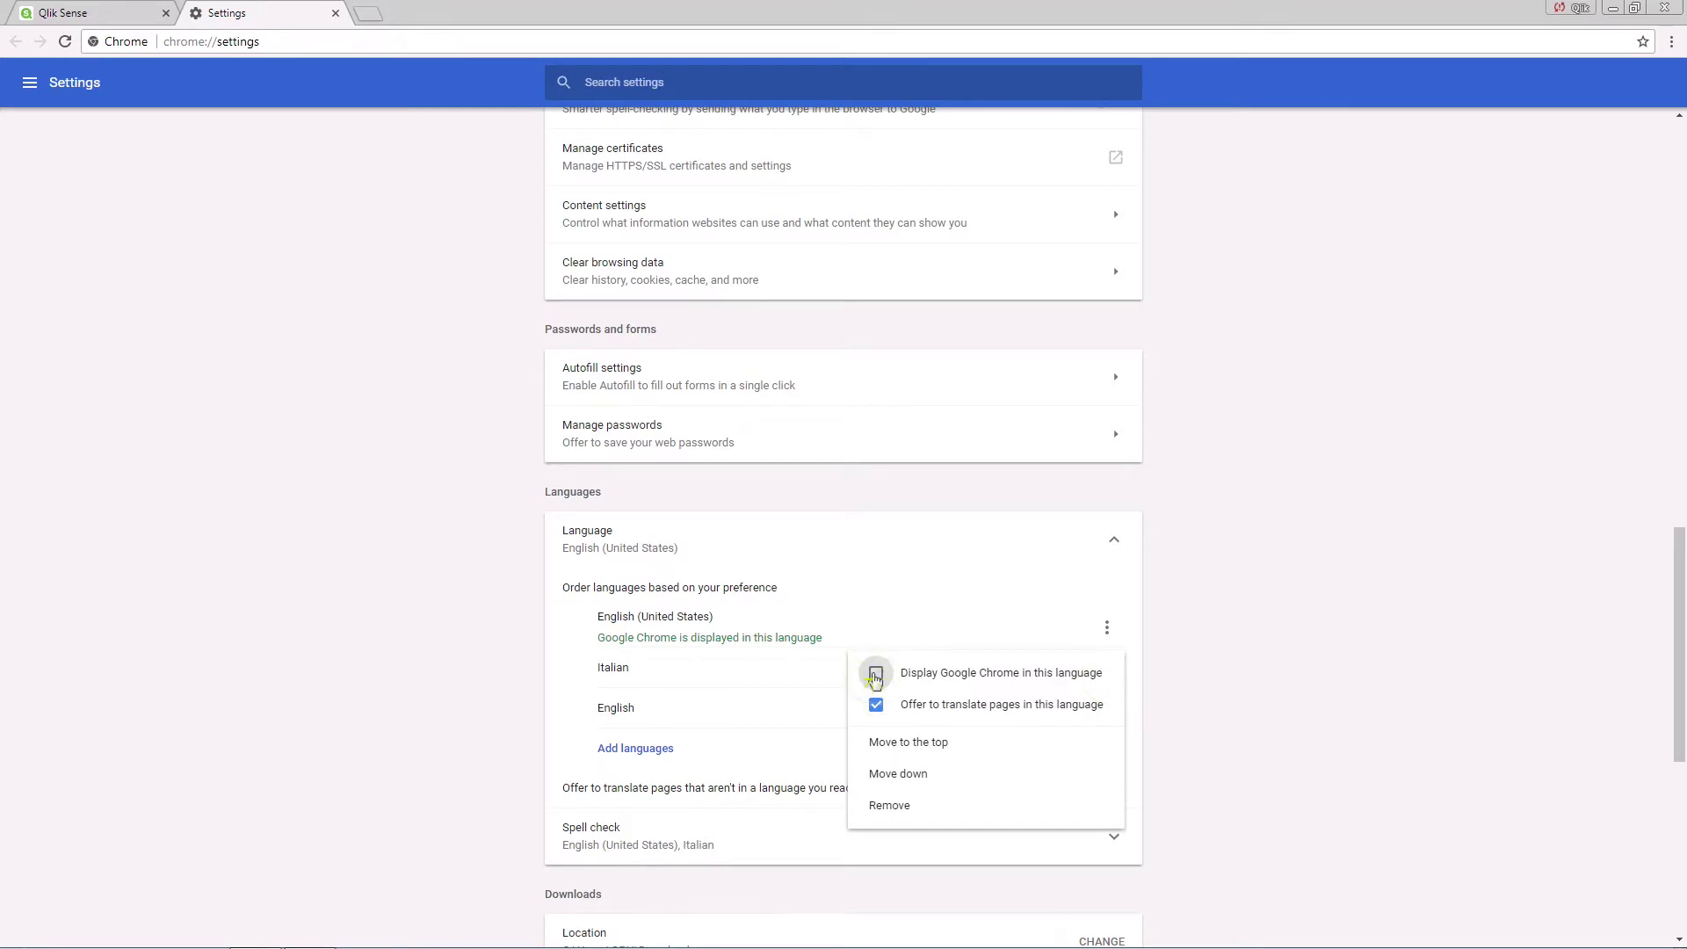
{"action": "left_click", "coordinate": [875, 674]}
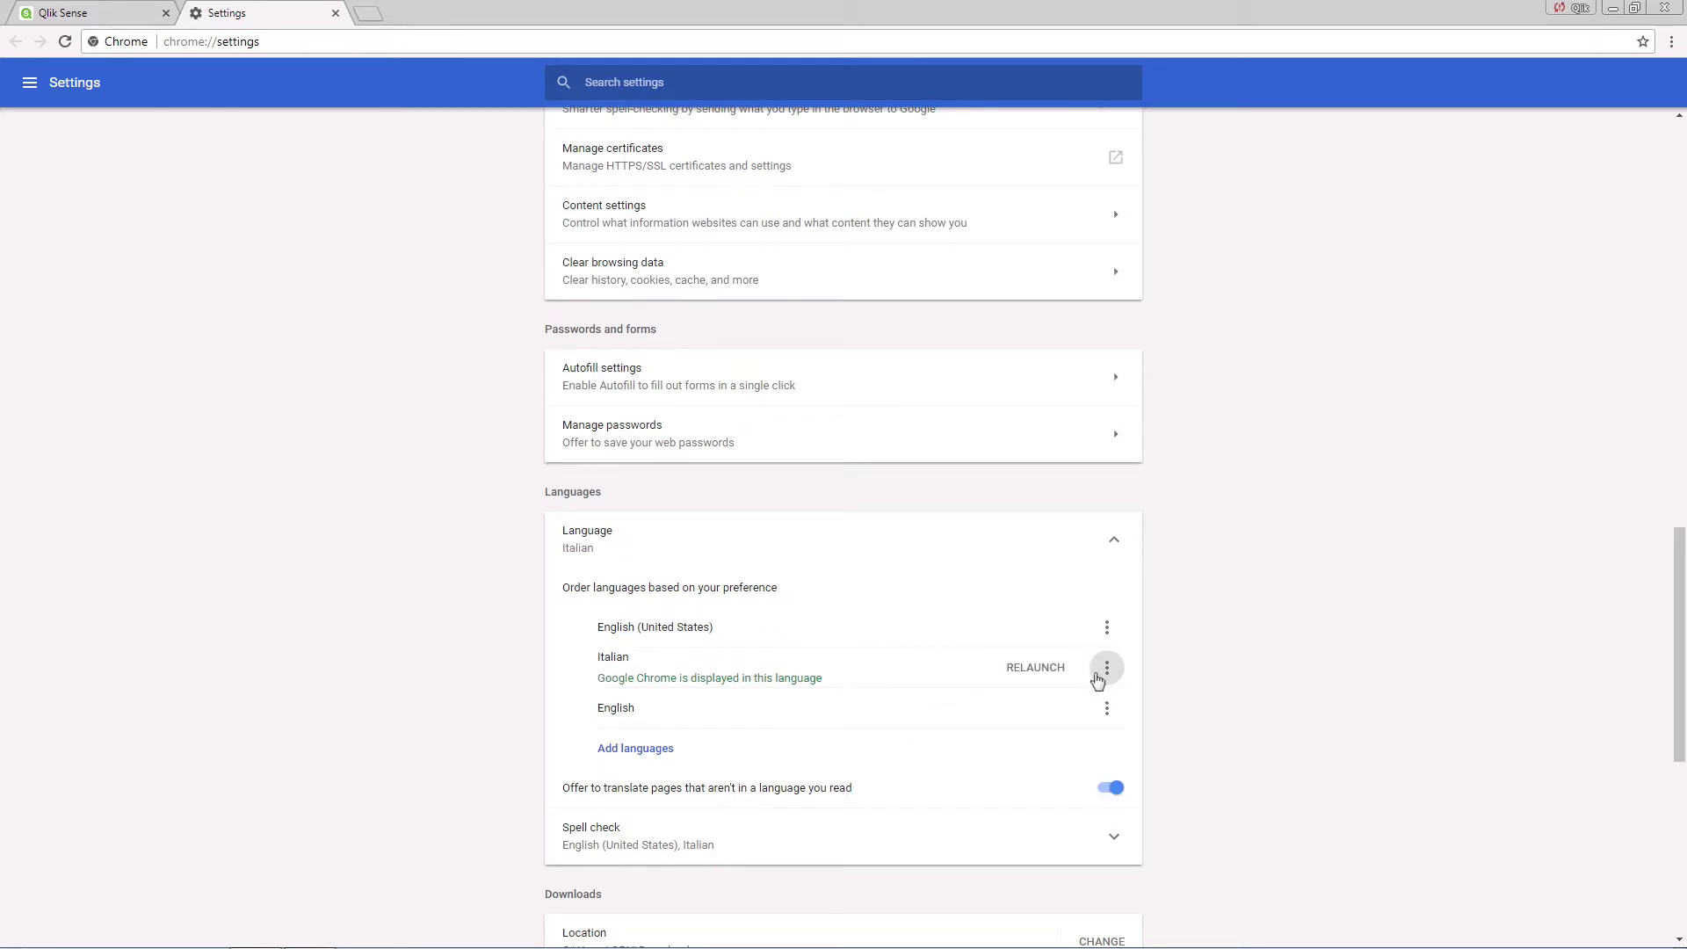
{"action": "left_click", "coordinate": [1106, 669]}
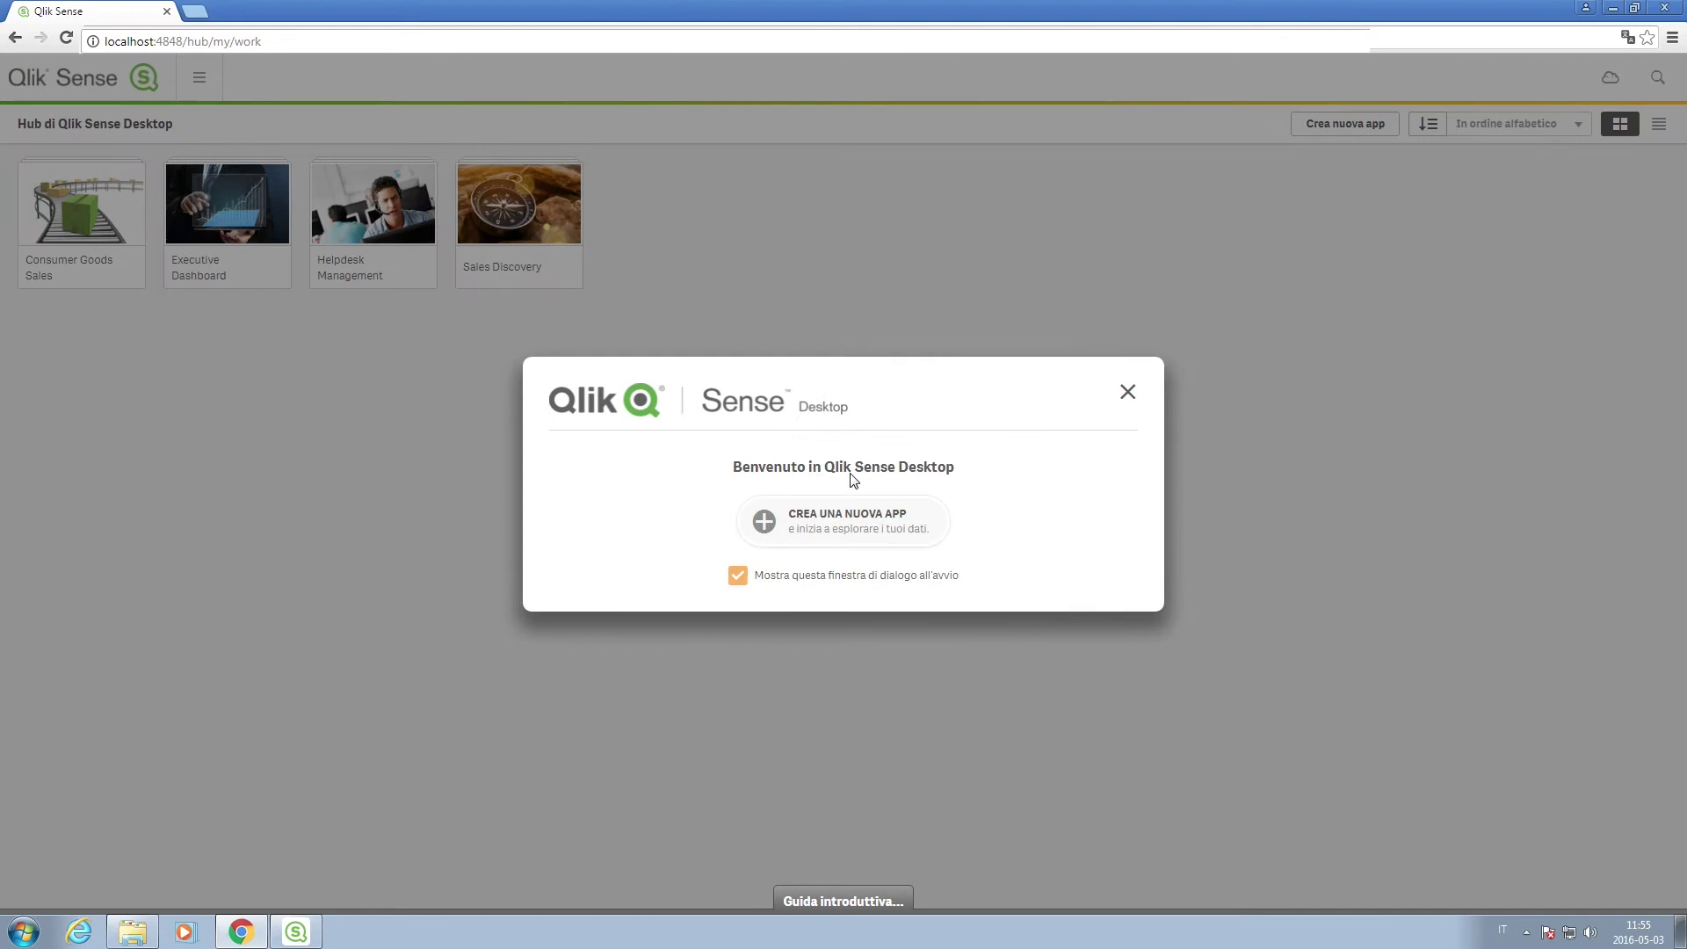
Create a new app named 'Nuova App' and open it, then show all installed programs.
{"action": "left_click", "coordinate": [795, 538]}
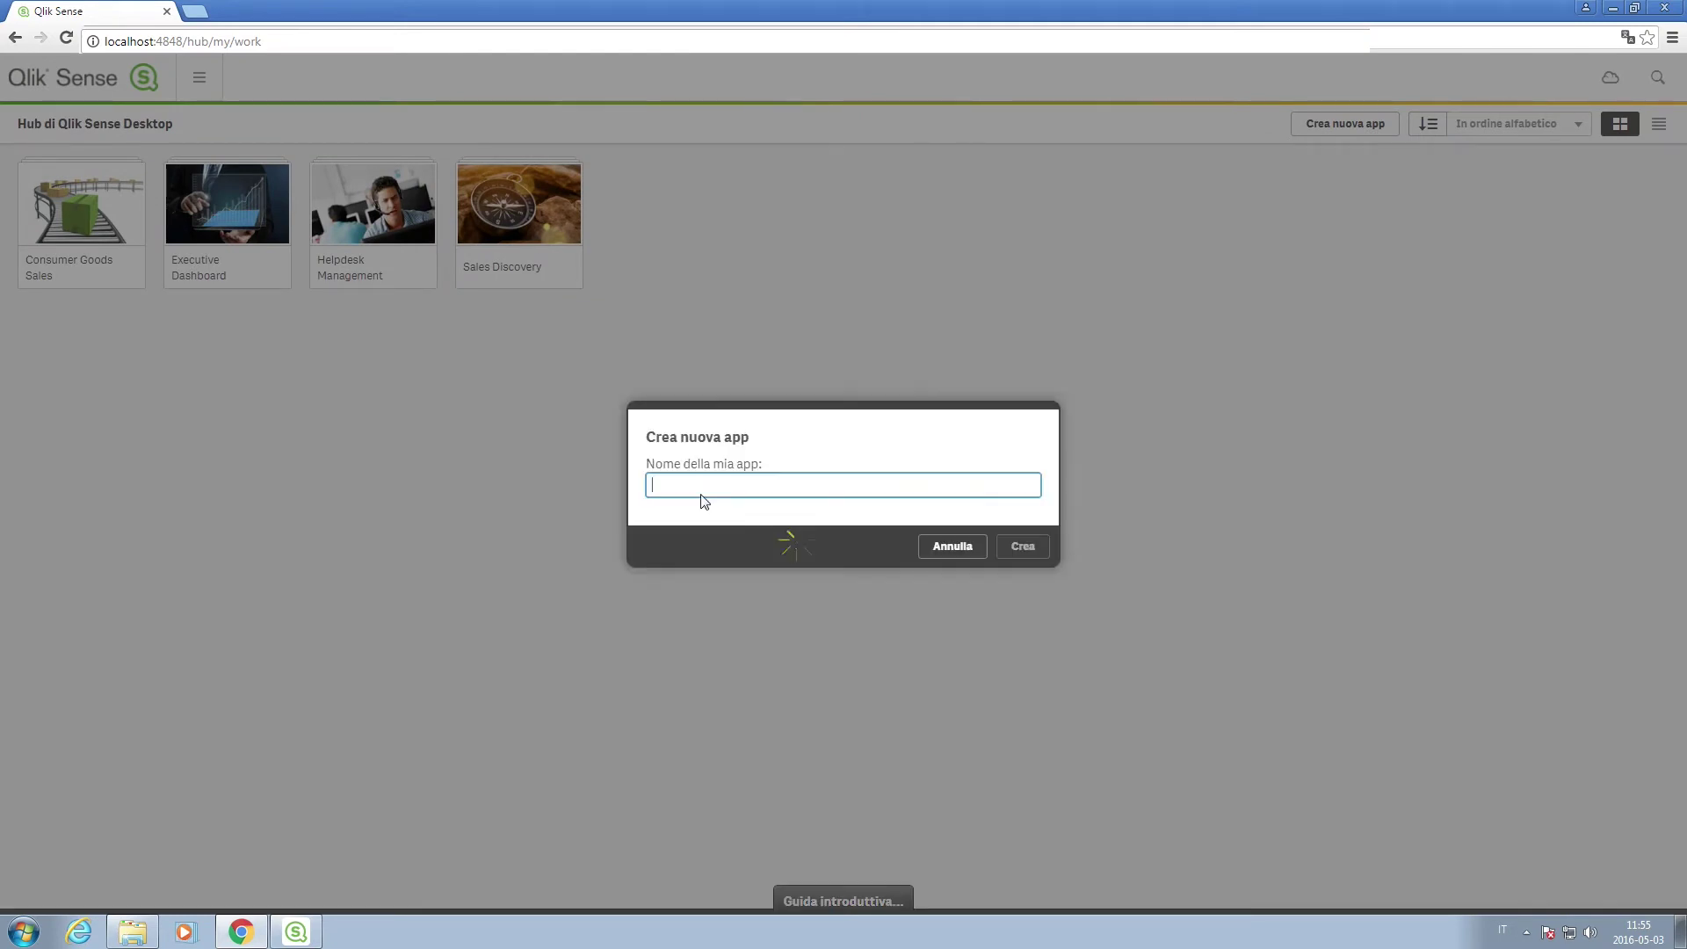
{"action": "type", "text": "Nuova App"}
{"action": "left_click", "coordinate": [1008, 544]}
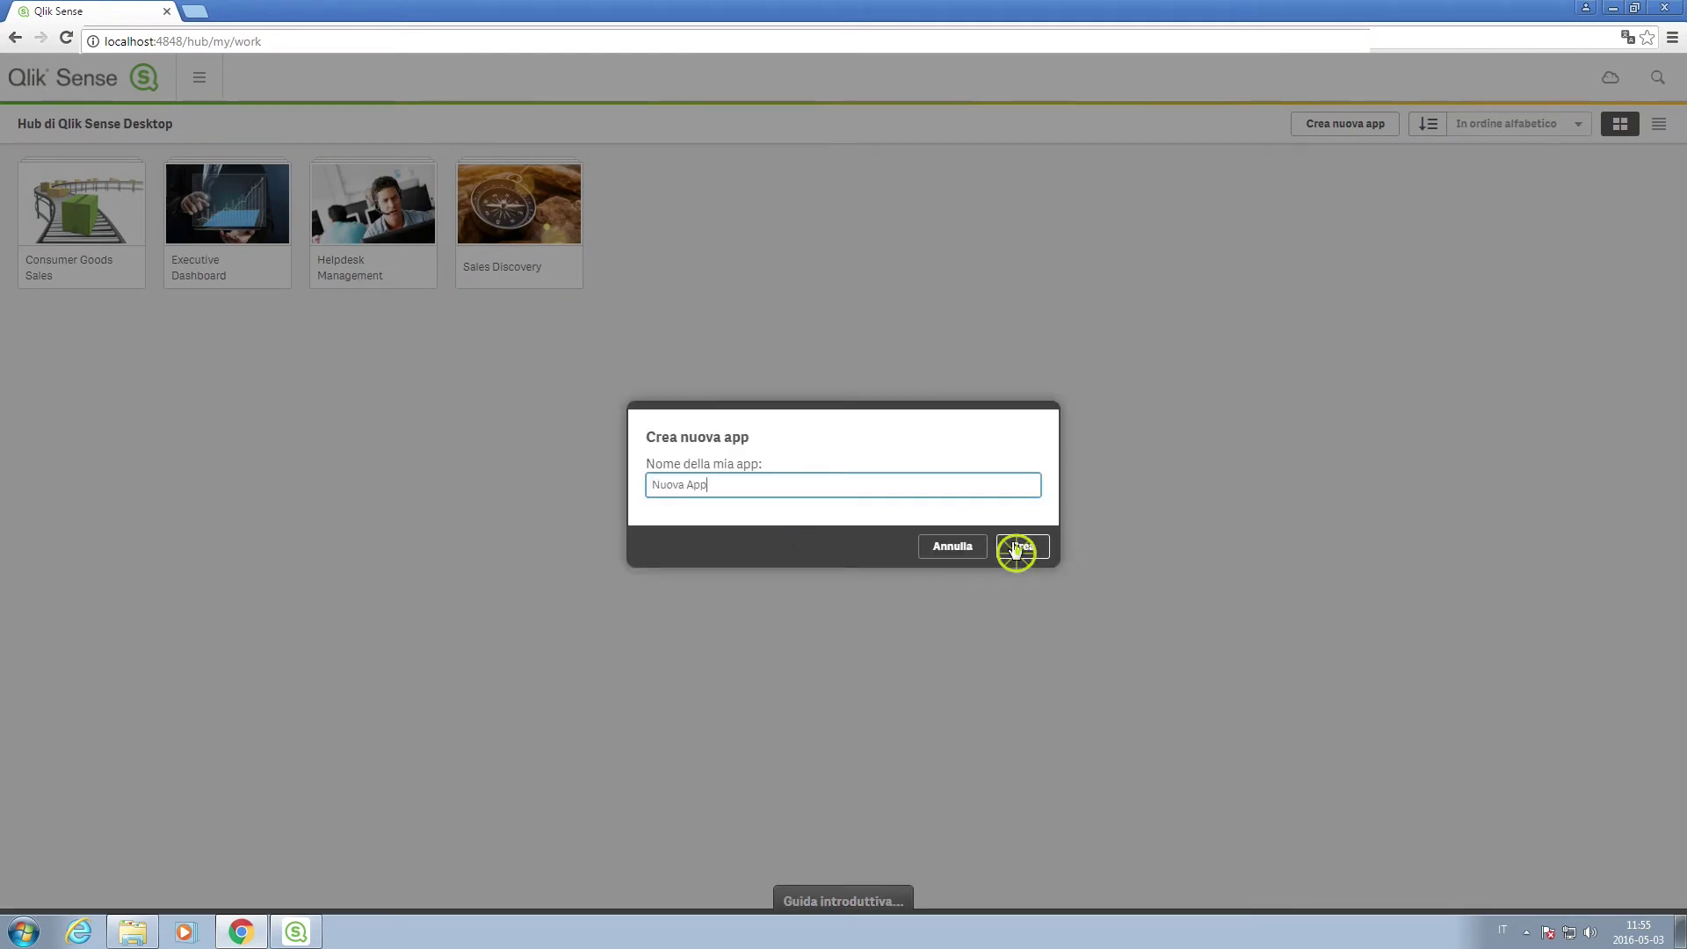
{"action": "left_click", "coordinate": [1021, 555]}
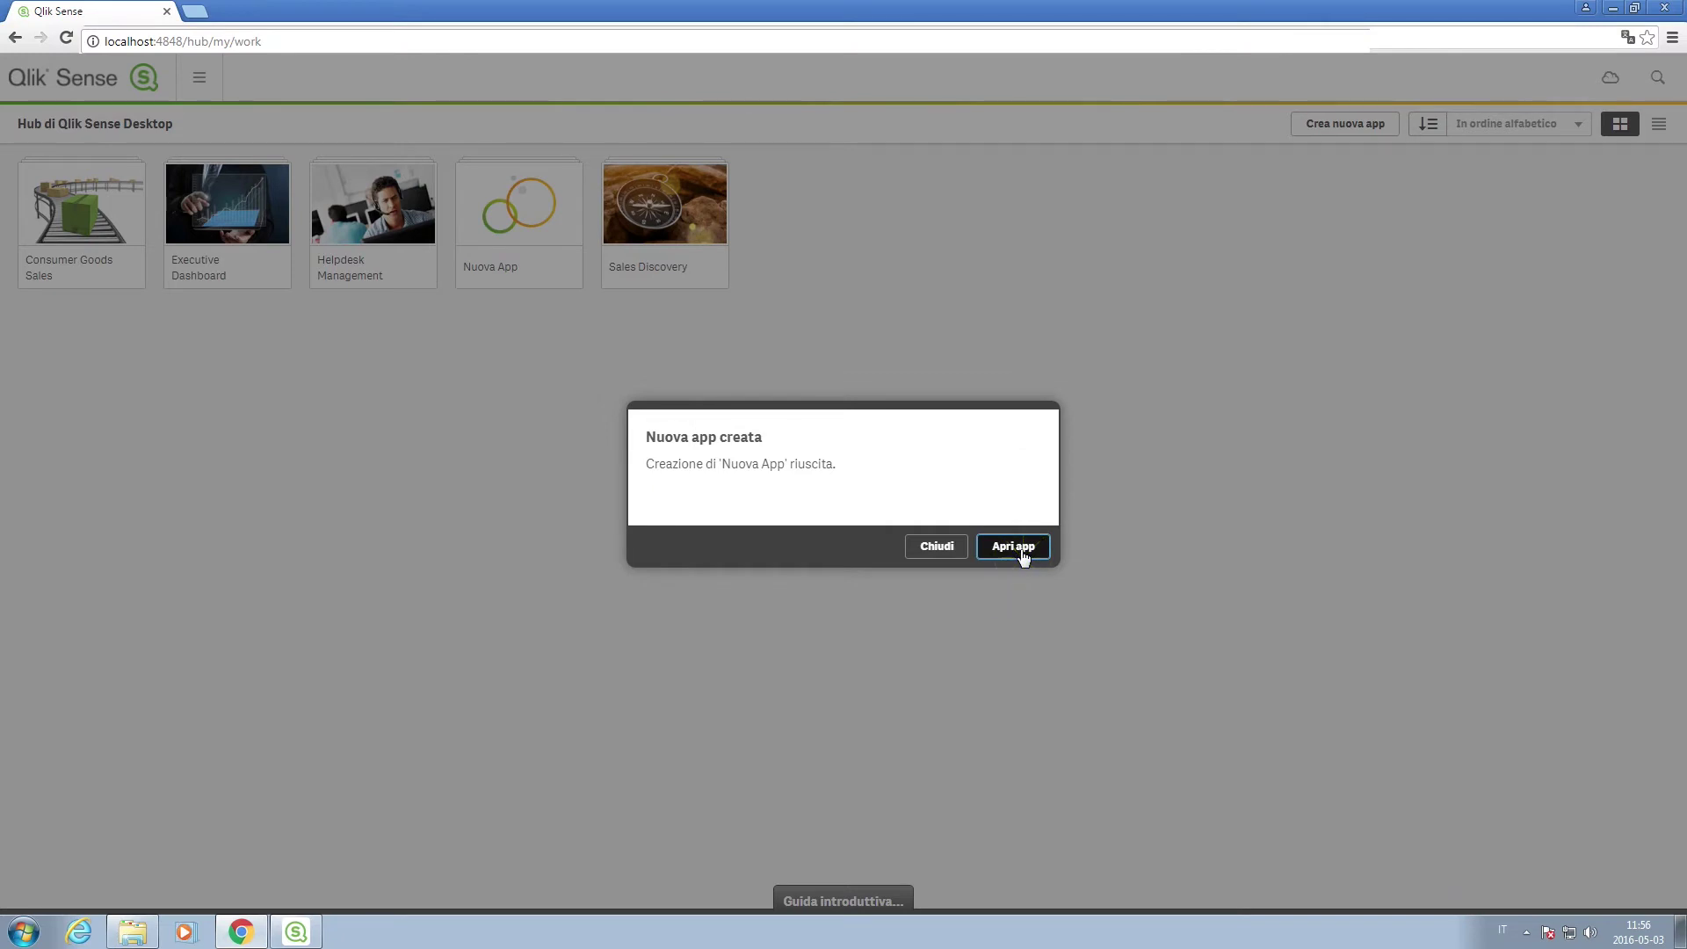
{"action": "left_click", "coordinate": [24, 931]}
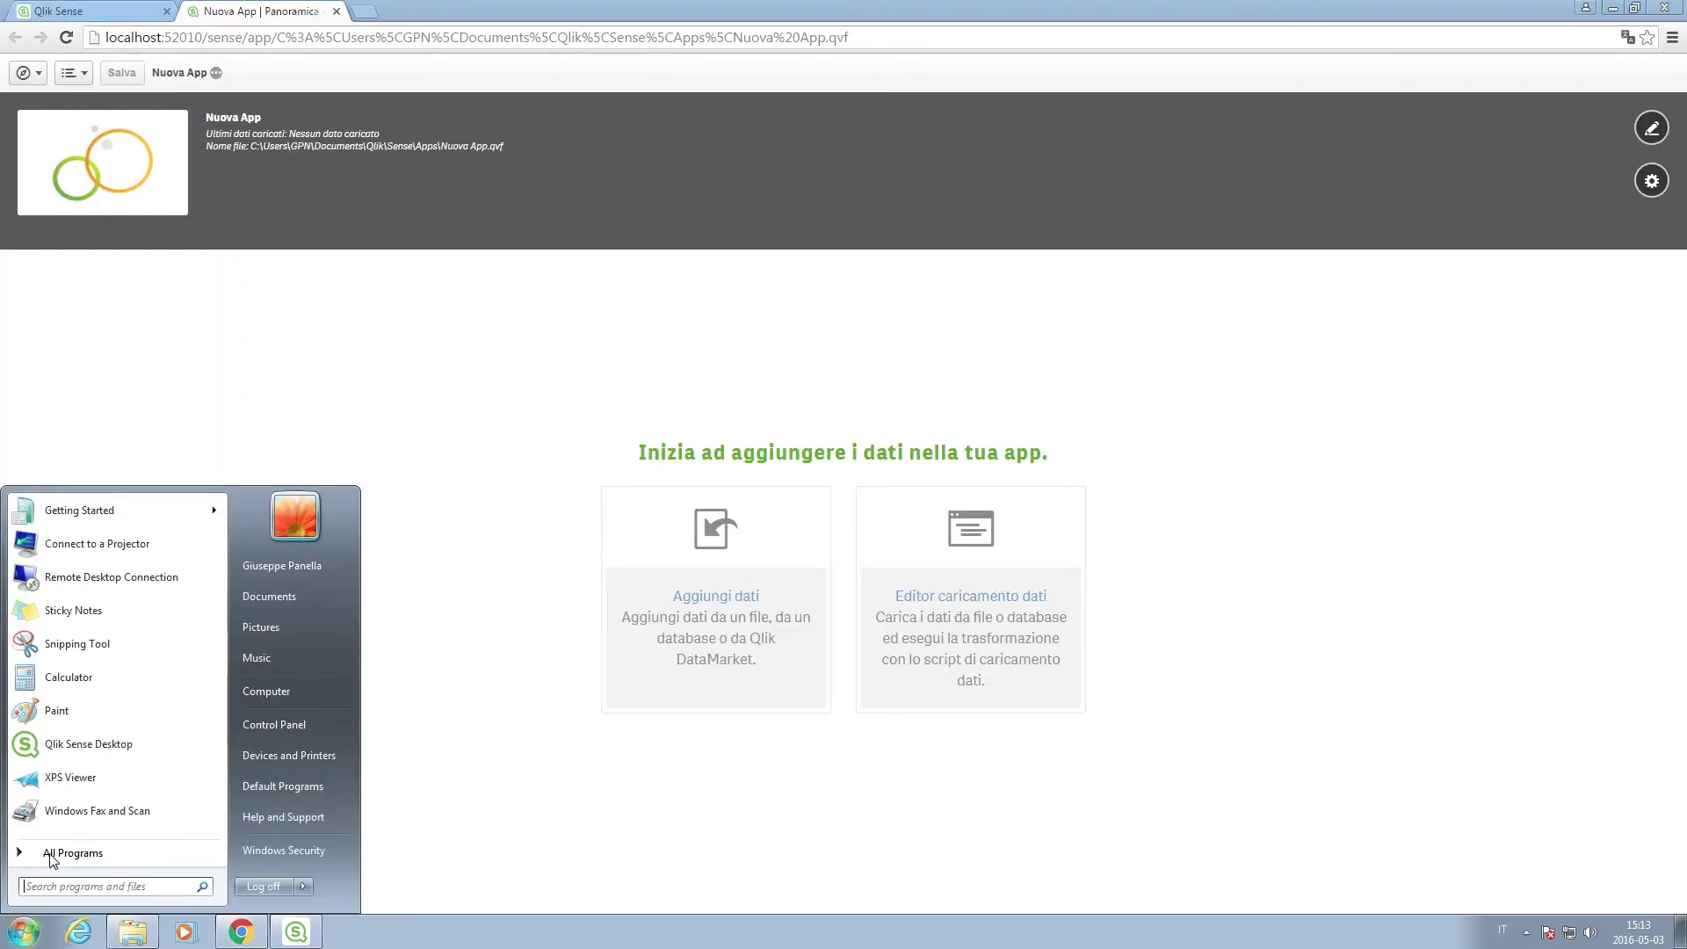
{"action": "left_click", "coordinate": [52, 854]}
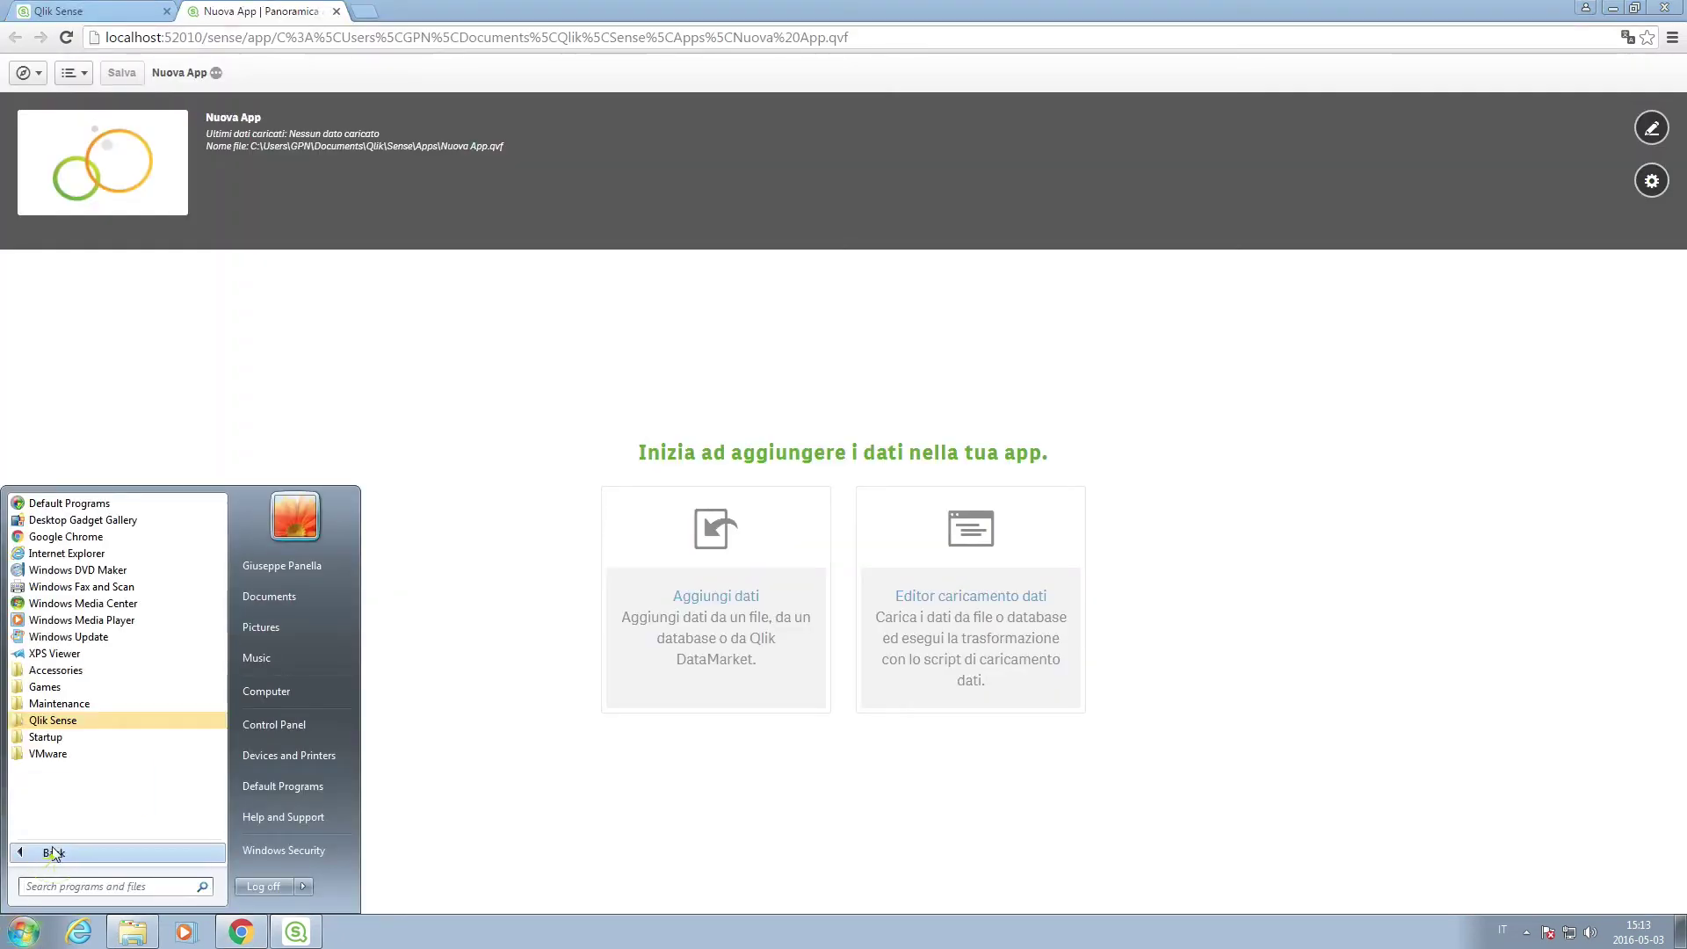
Expand the Qlik Sense shortcuts and bring up Chrome's language list under advanced settings.
{"action": "left_click", "coordinate": [65, 721]}
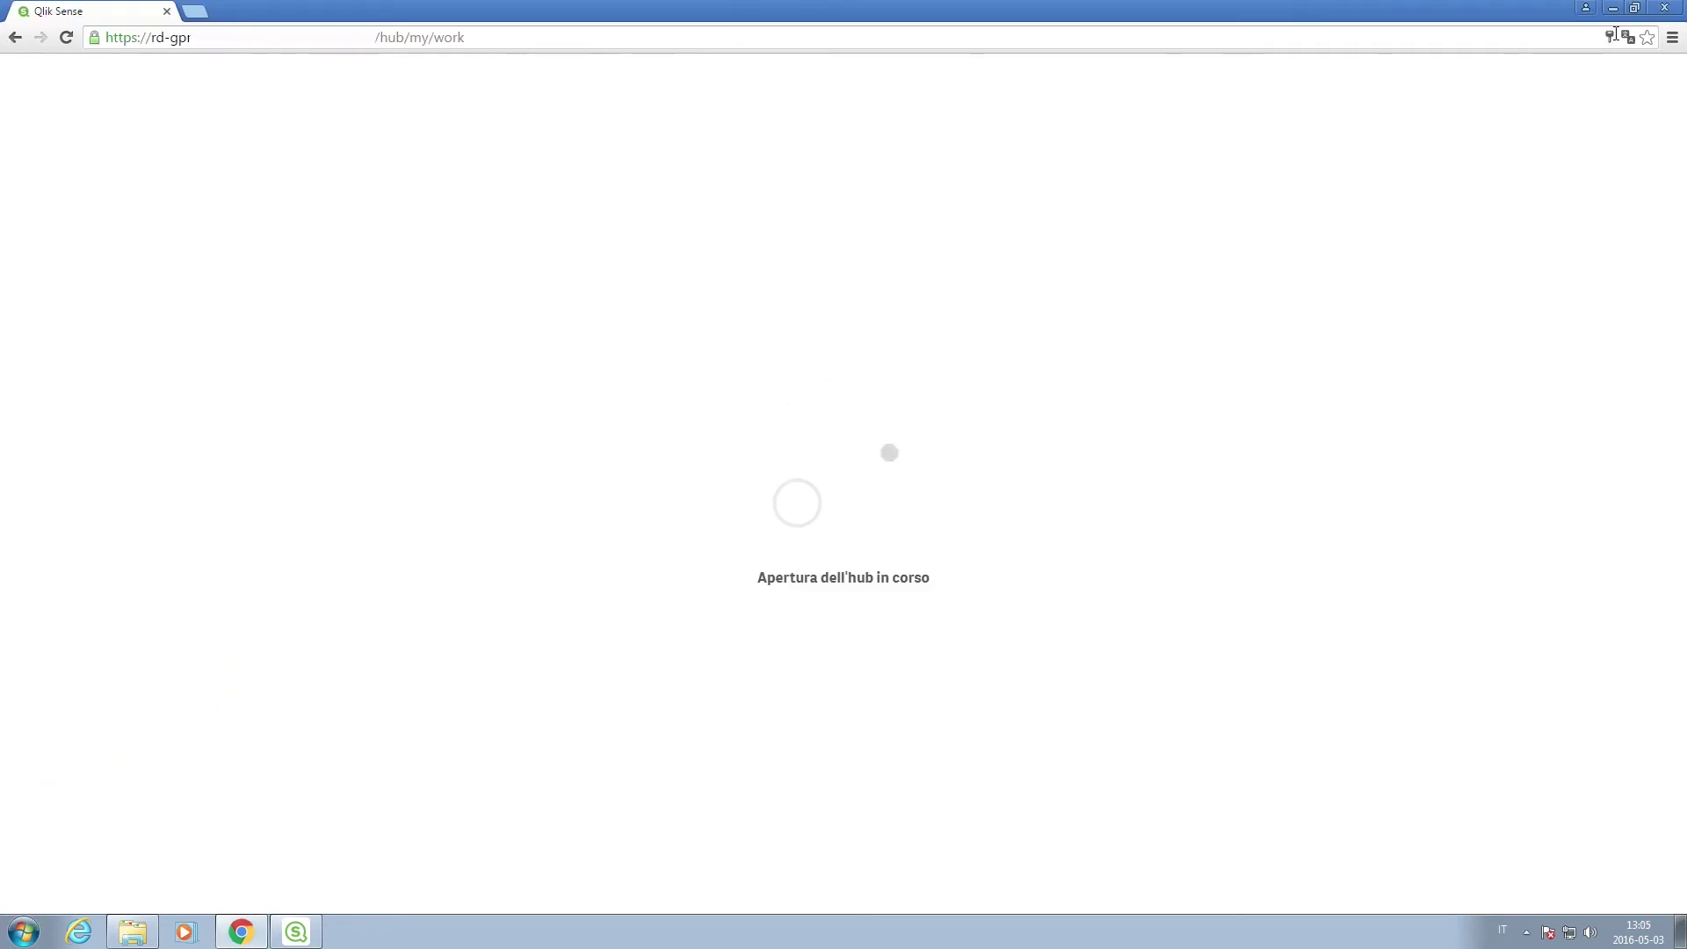
{"action": "left_click", "coordinate": [1672, 38]}
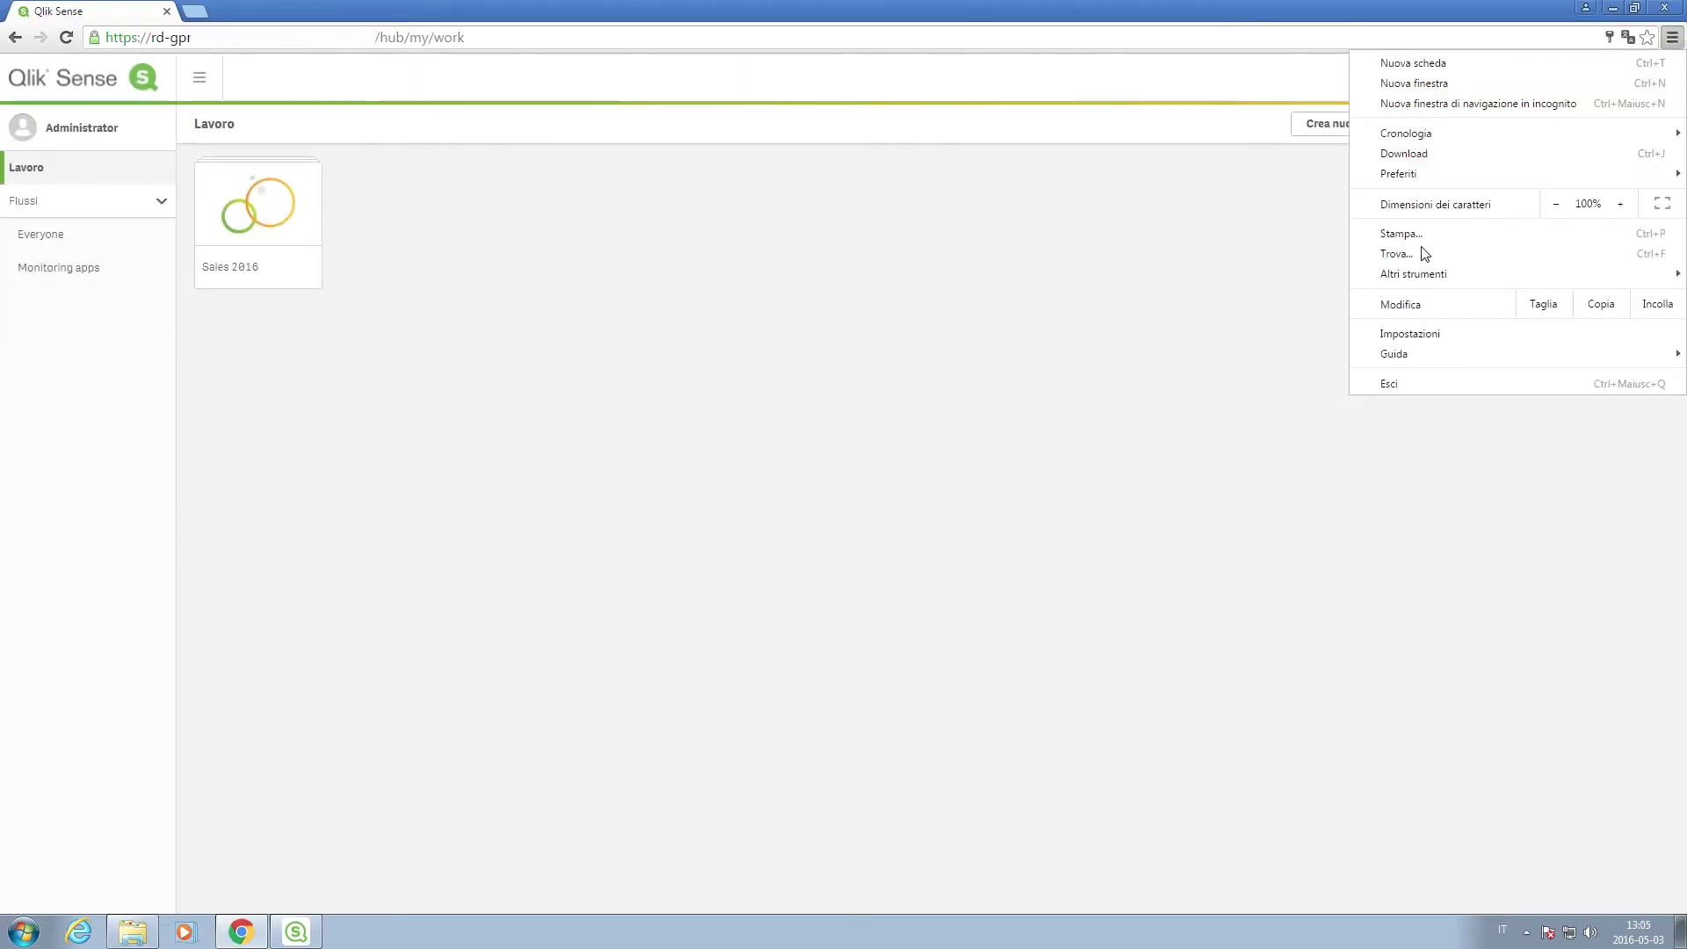
{"action": "left_click", "coordinate": [1423, 333]}
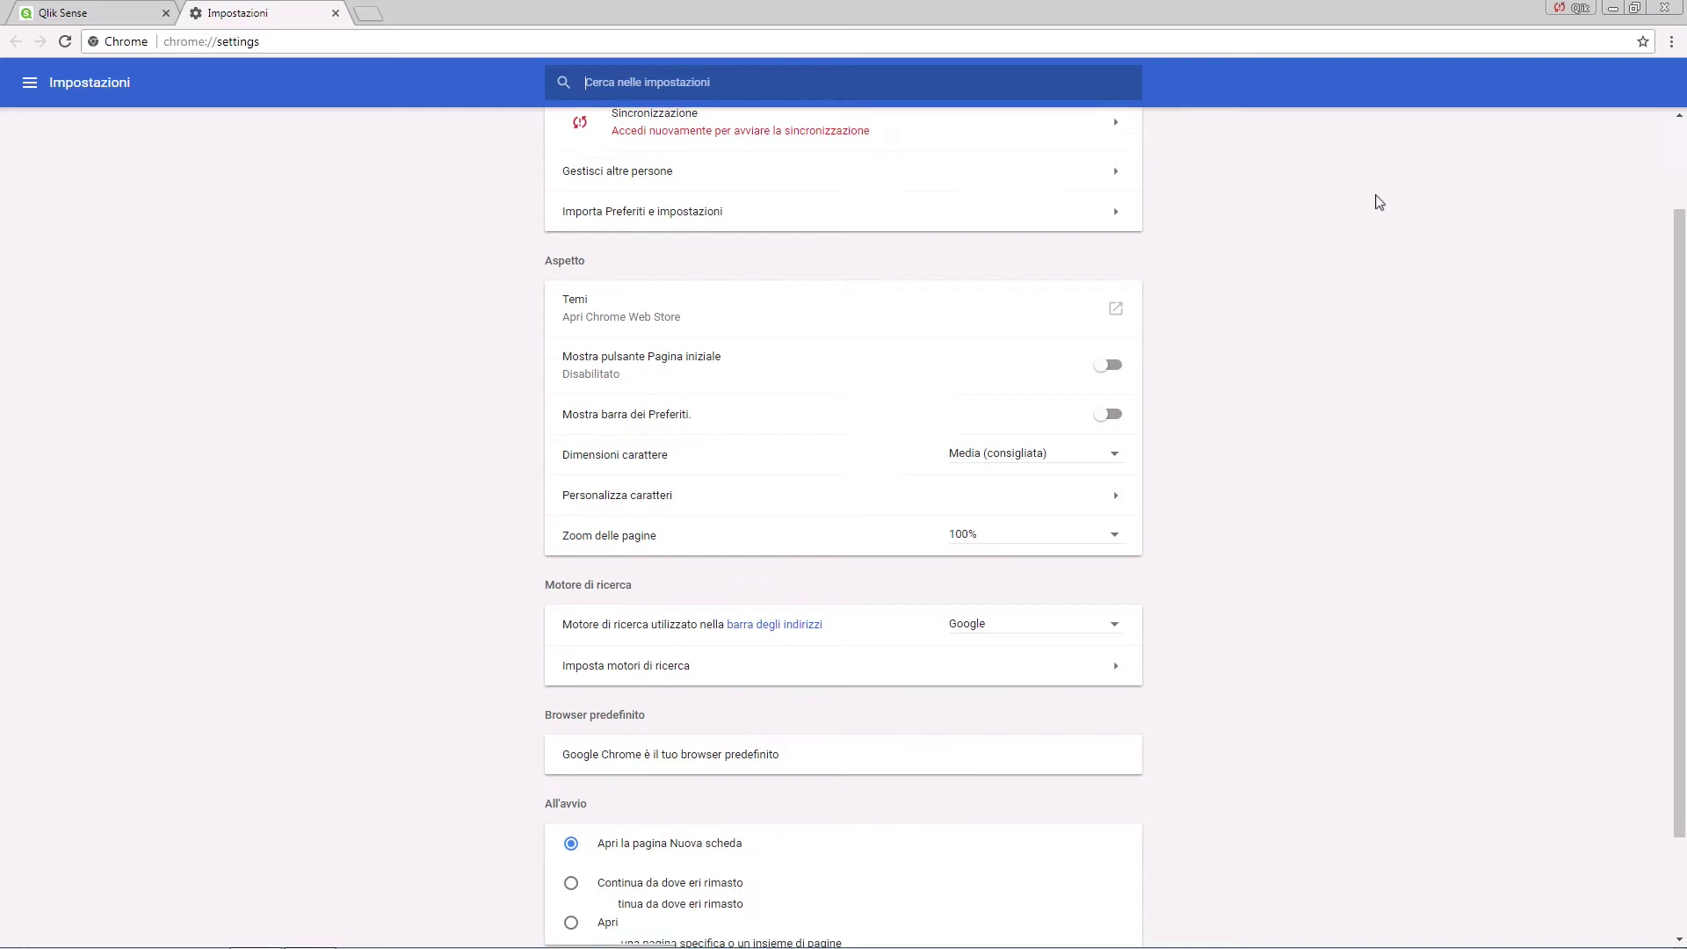
{"action": "scroll", "coordinate": [1379, 202], "scroll_direction": "down", "scroll_amount": 2}
{"action": "left_click", "coordinate": [834, 881]}
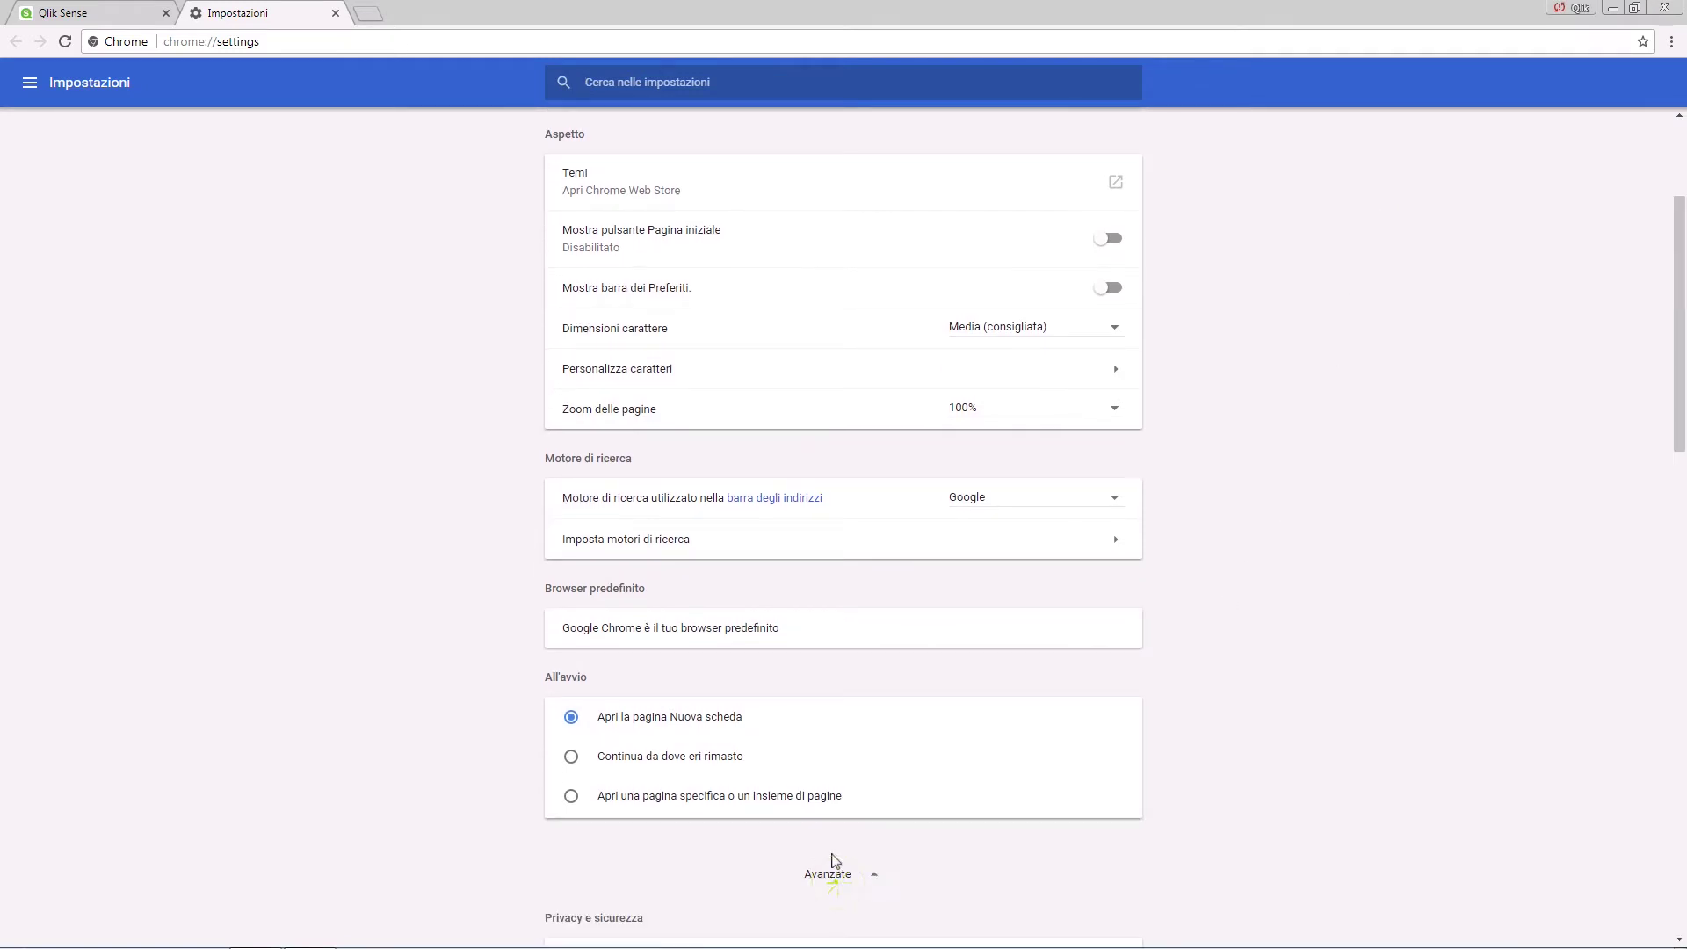
{"action": "scroll", "coordinate": [835, 860], "scroll_direction": "down", "scroll_amount": 4}
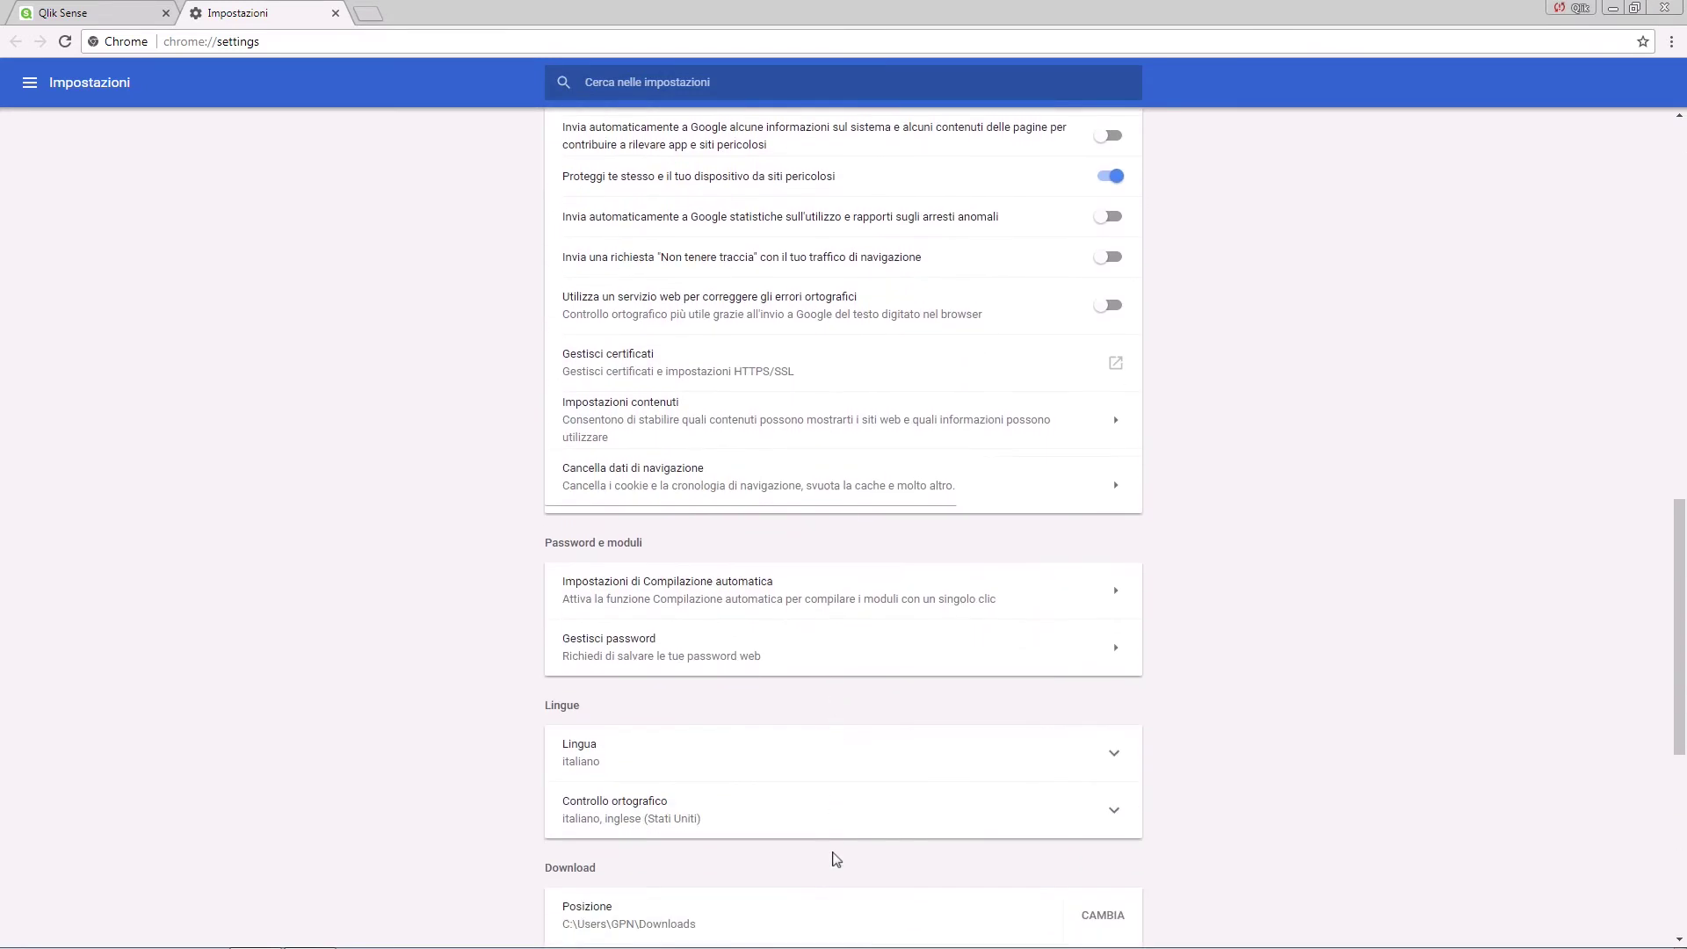
{"action": "left_click", "coordinate": [794, 560]}
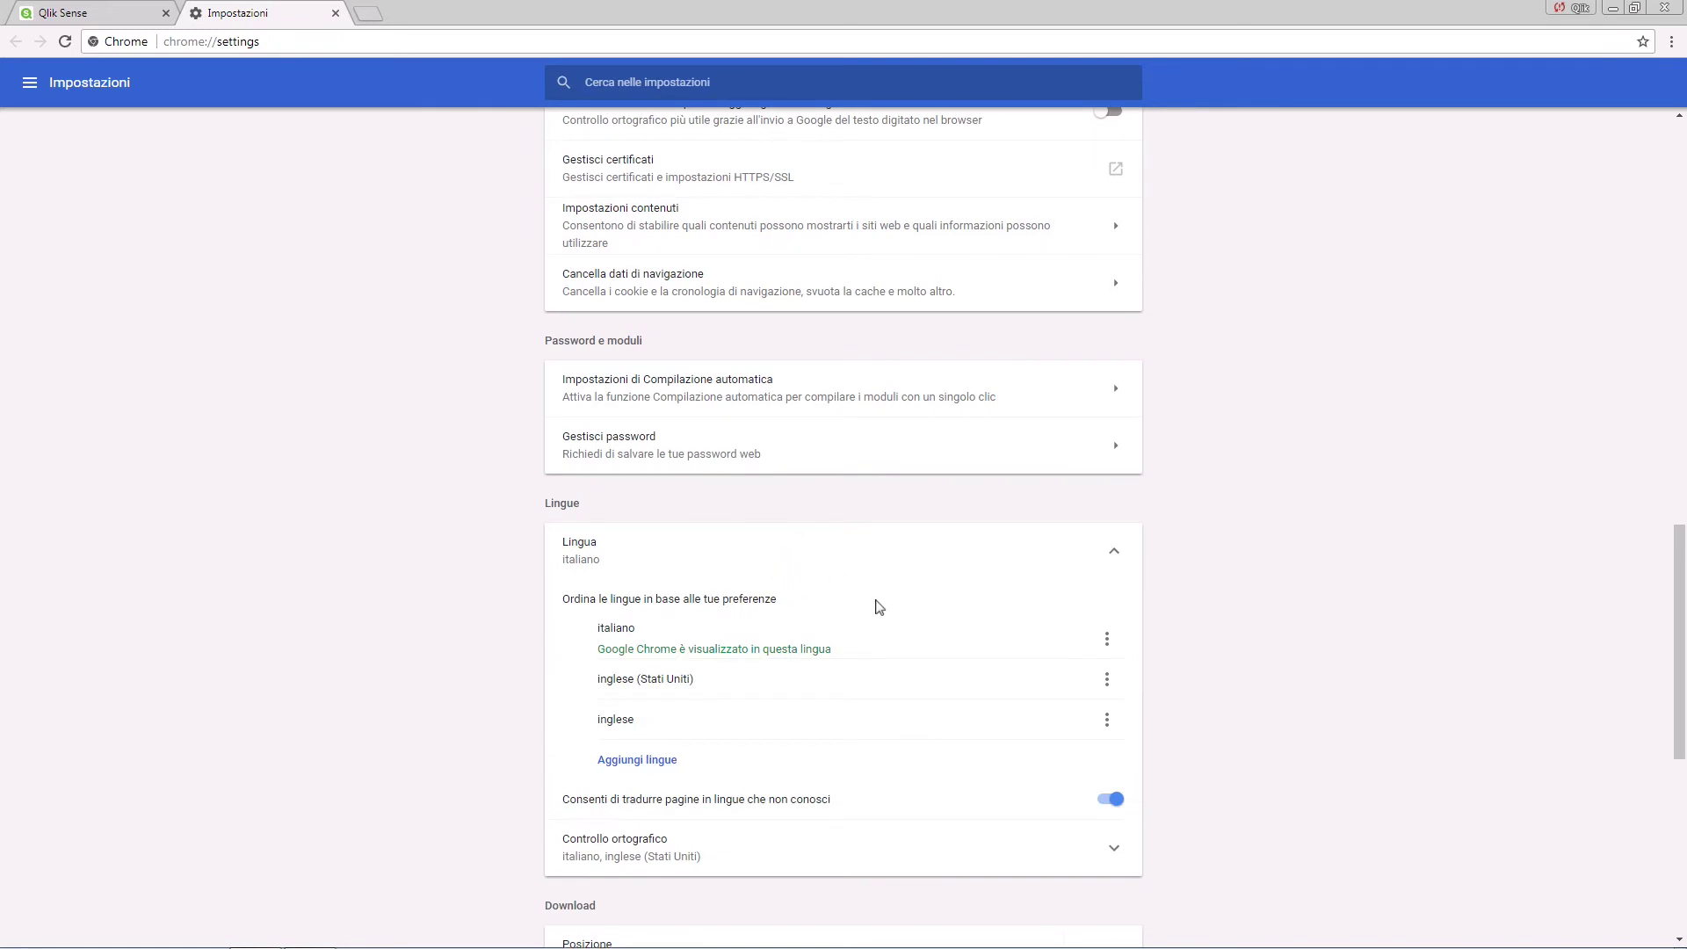
Make English (United States) Chrome's display and top-ranked language, then relaunch Chrome.
{"action": "left_click", "coordinate": [1105, 681]}
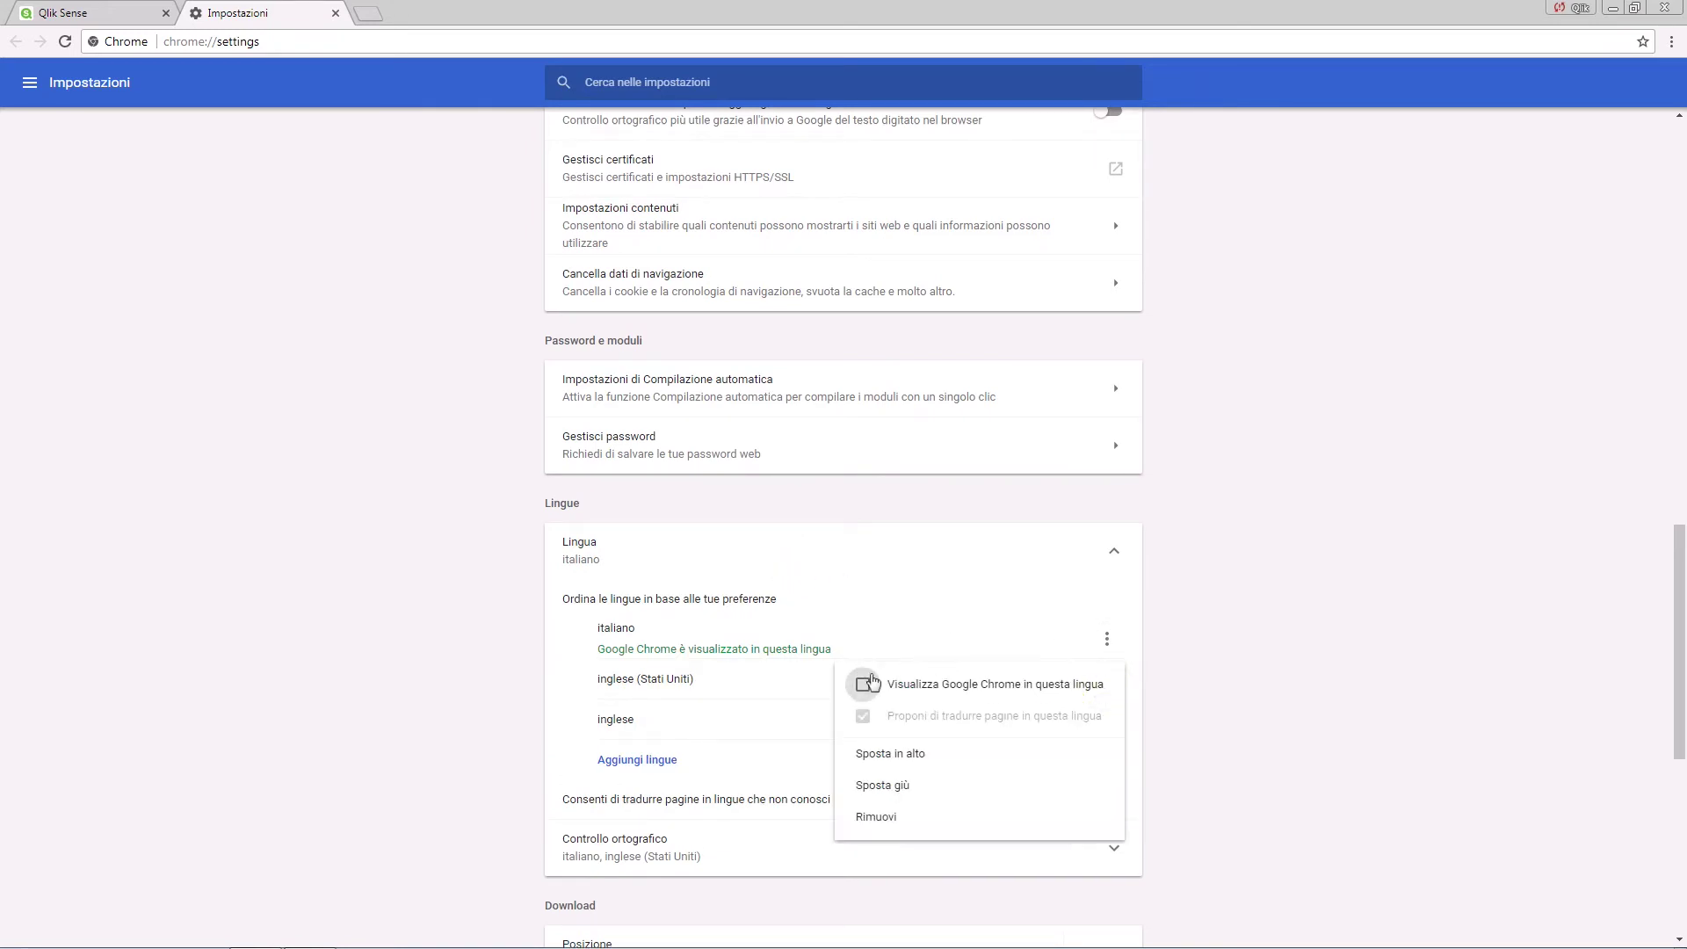
{"action": "left_click", "coordinate": [862, 684]}
{"action": "left_click", "coordinate": [1106, 679]}
{"action": "left_click", "coordinate": [1049, 753]}
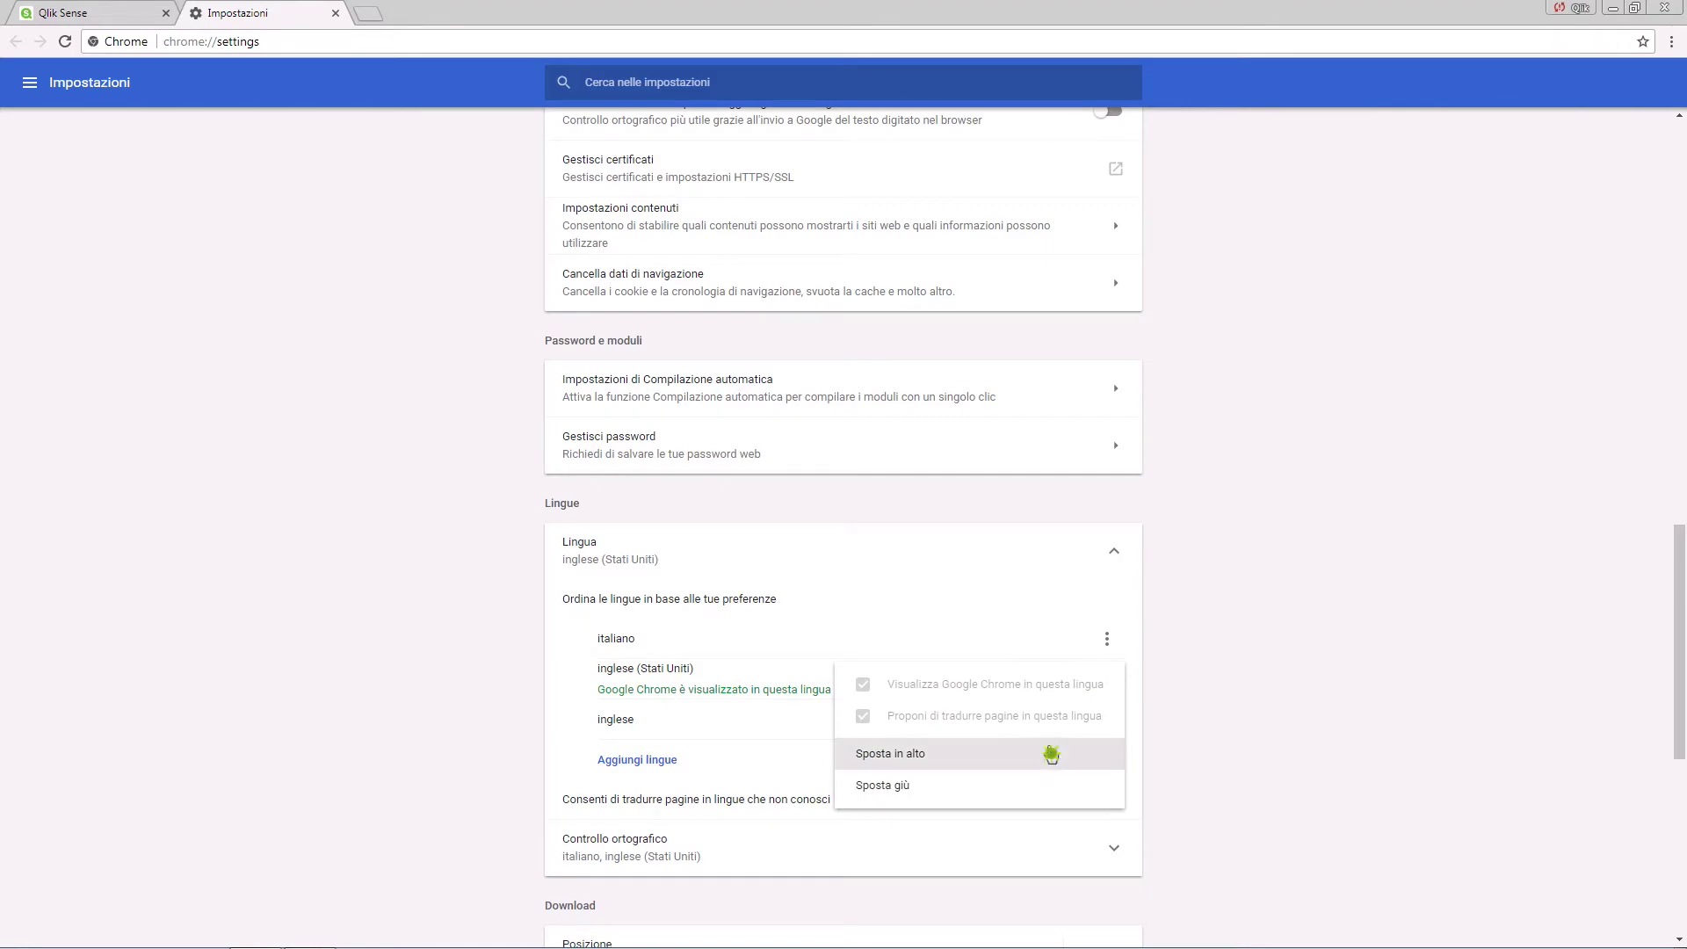
{"action": "left_click", "coordinate": [1046, 641]}
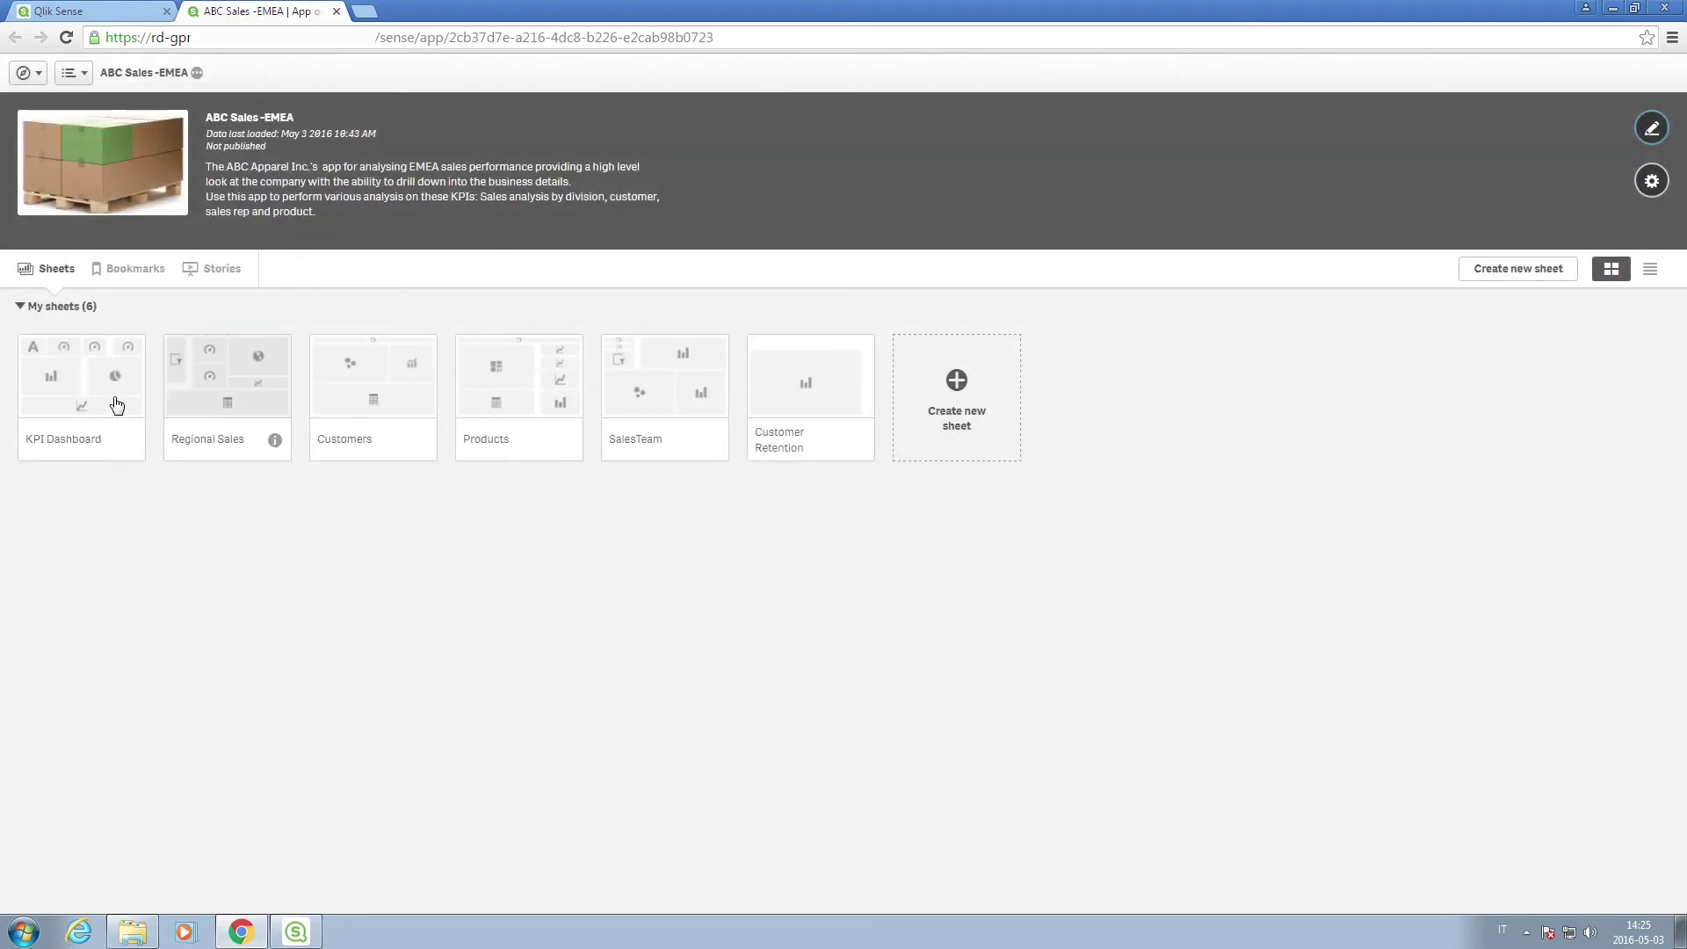
View the KPI Dashboard sheet of ABC Sales -EMEA, then bring up the app navigation options.
{"action": "left_click", "coordinate": [116, 403]}
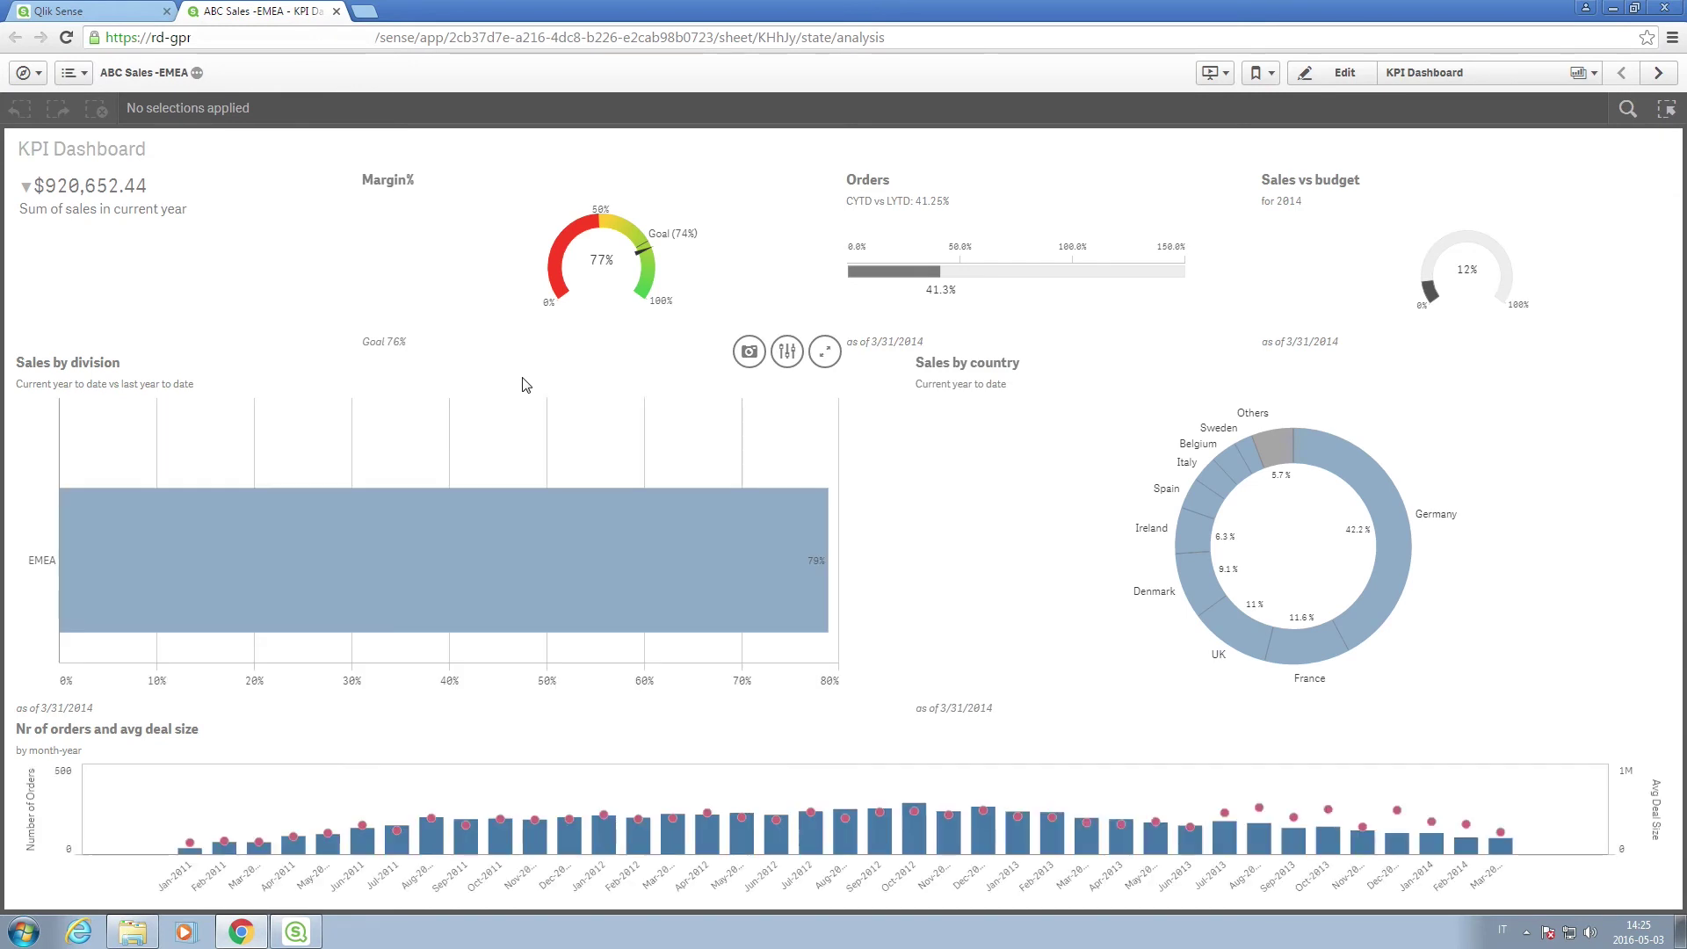
{"action": "mouse_move", "coordinate": [423, 235]}
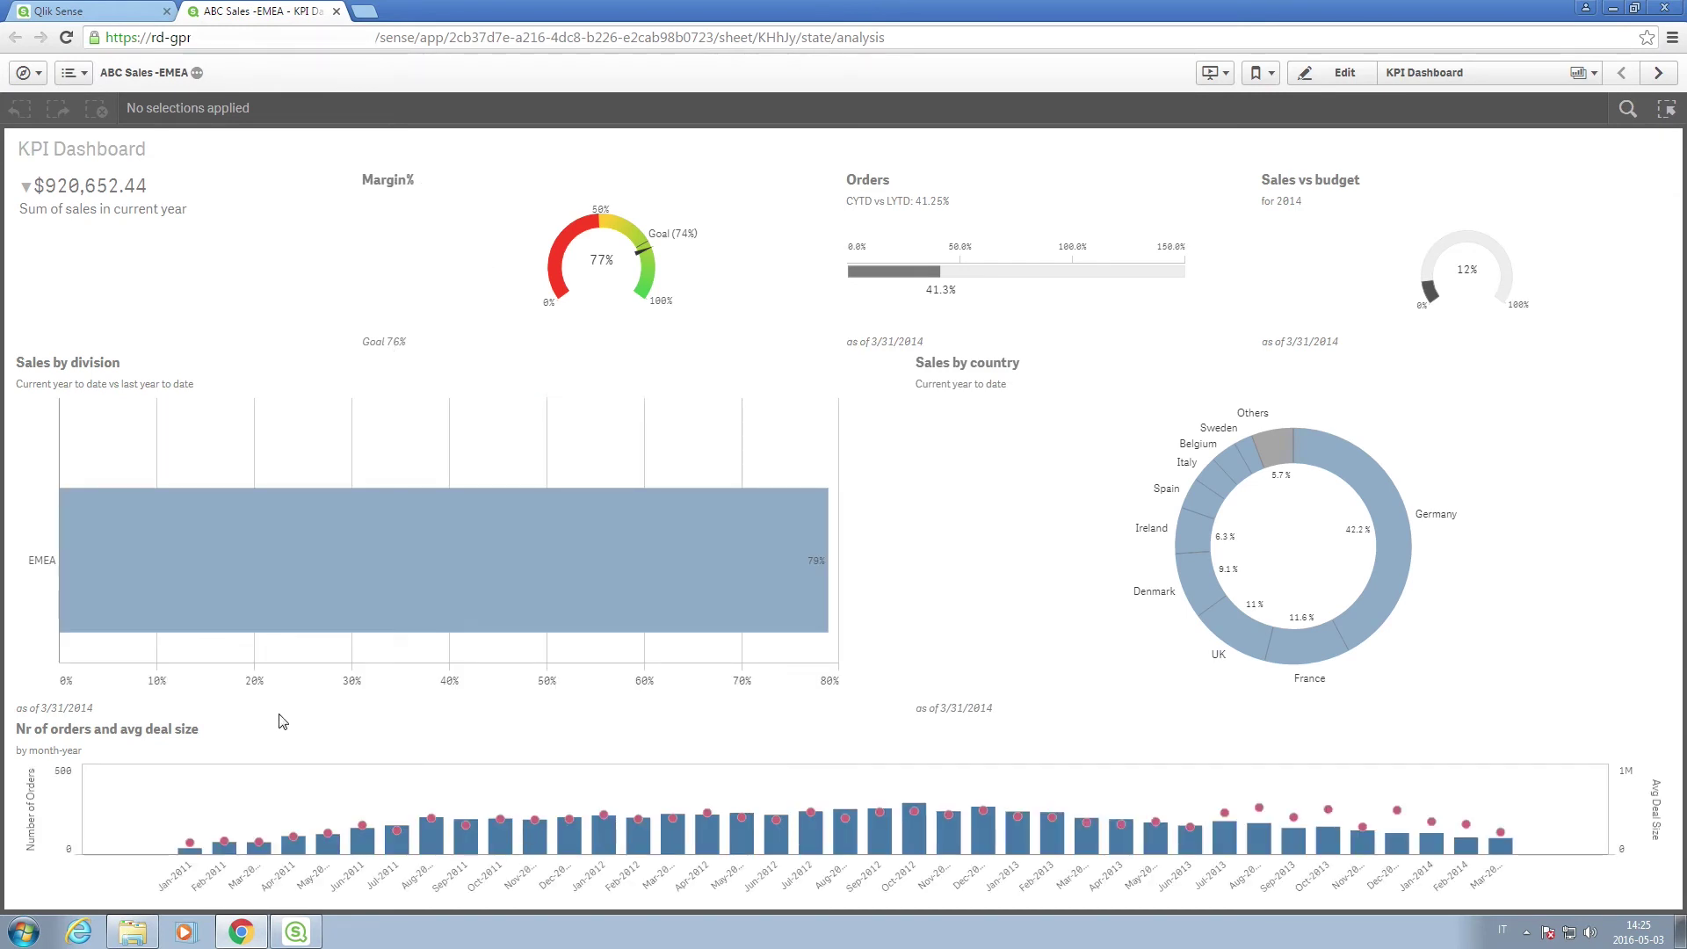
{"action": "mouse_move", "coordinate": [418, 880]}
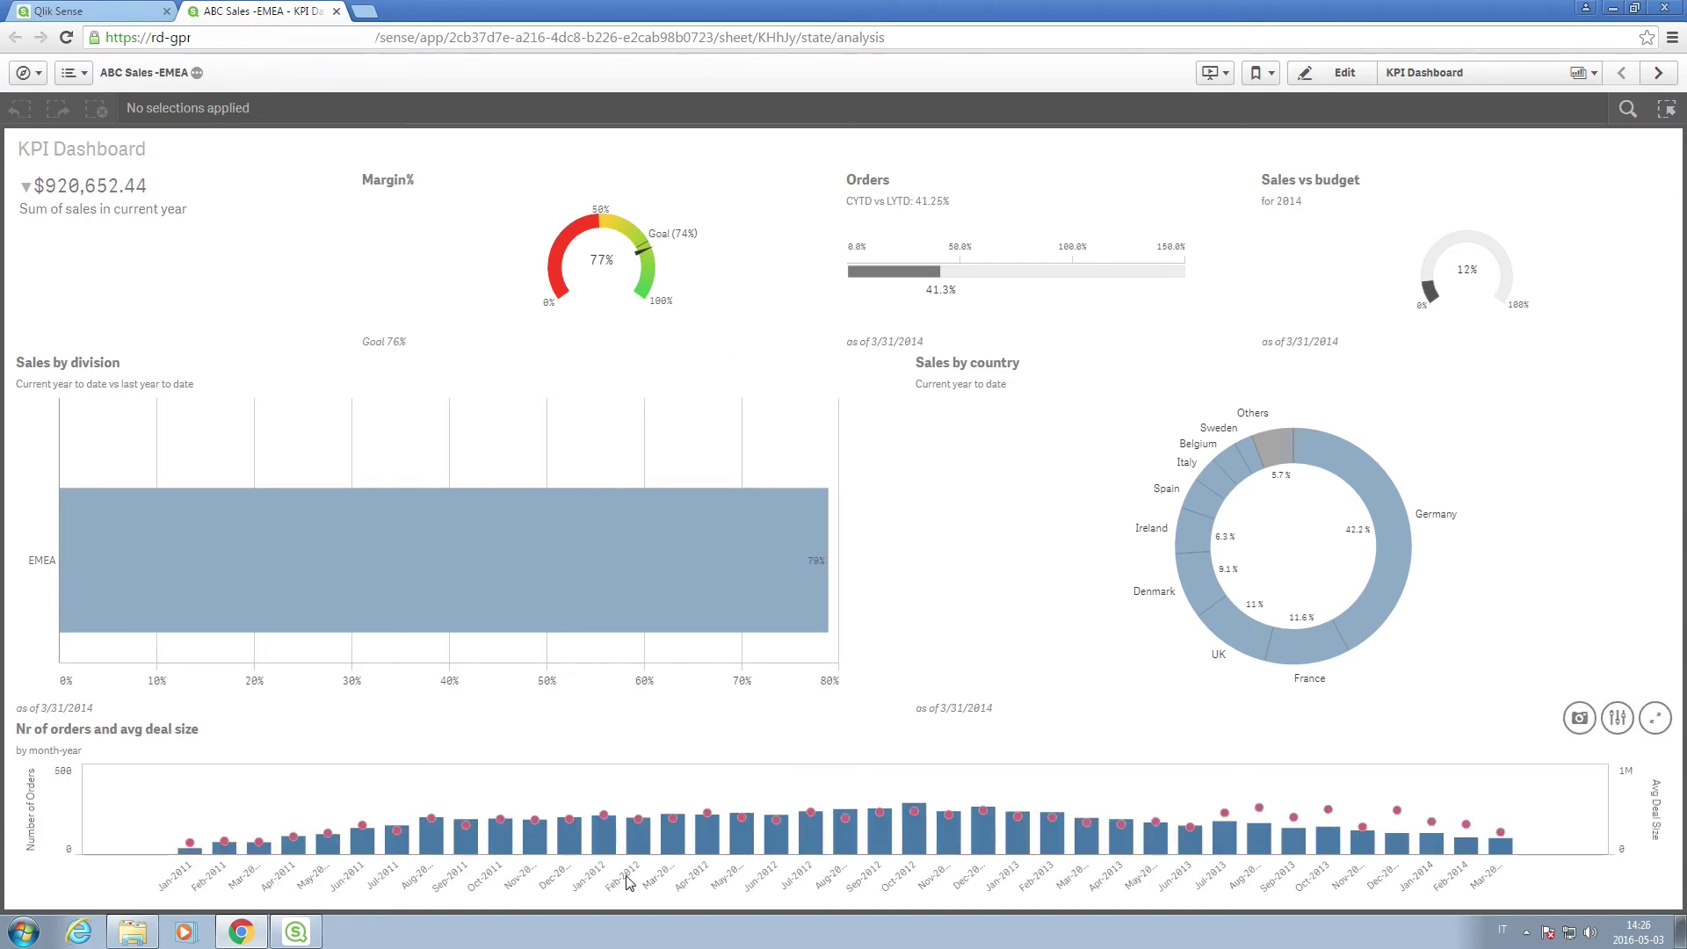
{"action": "left_click", "coordinate": [68, 73]}
From the hub, open Sales 2016's fourth sheet with two bar charts and show the app details.
{"action": "left_click", "coordinate": [47, 255]}
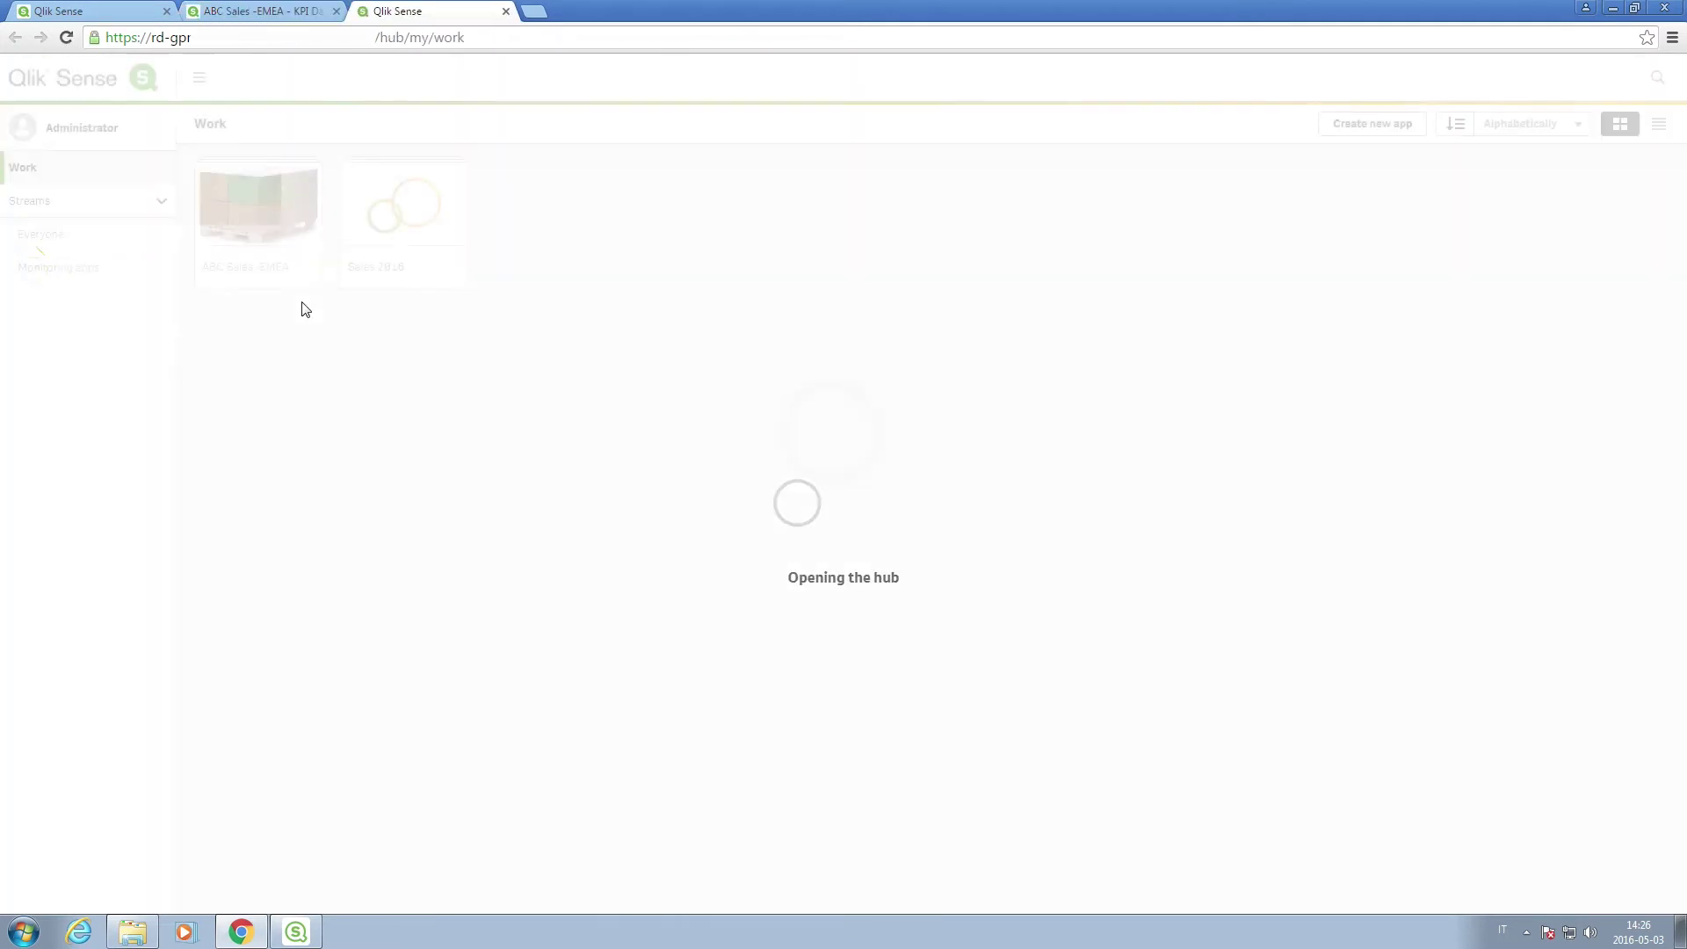
{"action": "left_click", "coordinate": [433, 220]}
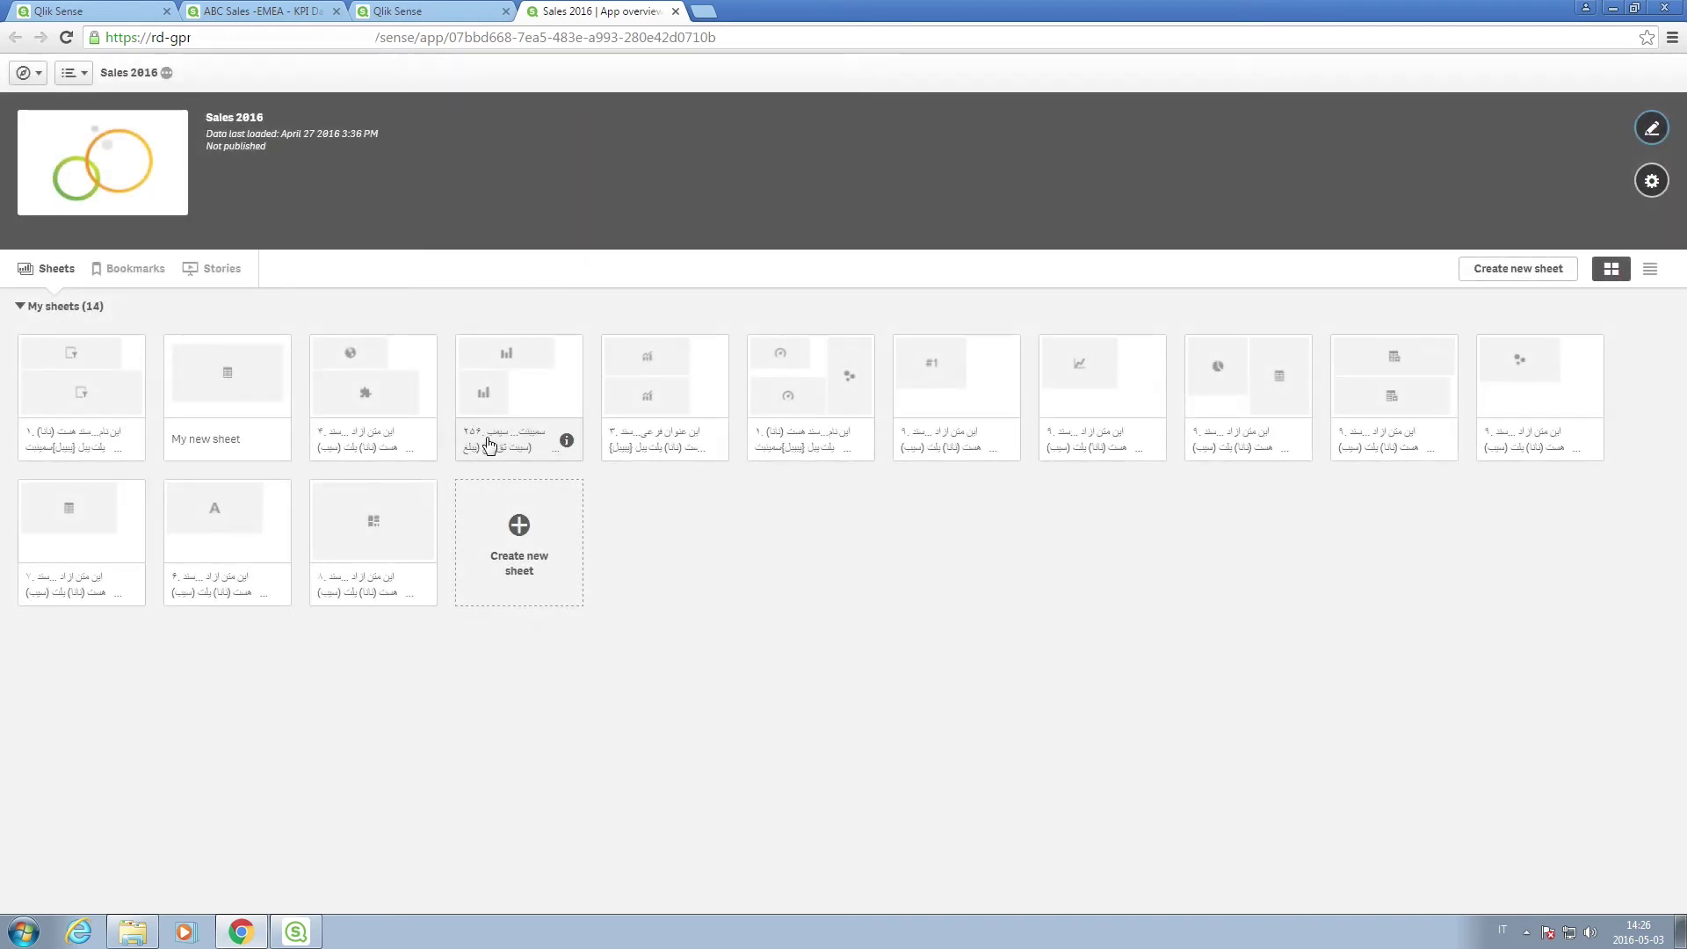
{"action": "left_click", "coordinate": [490, 444]}
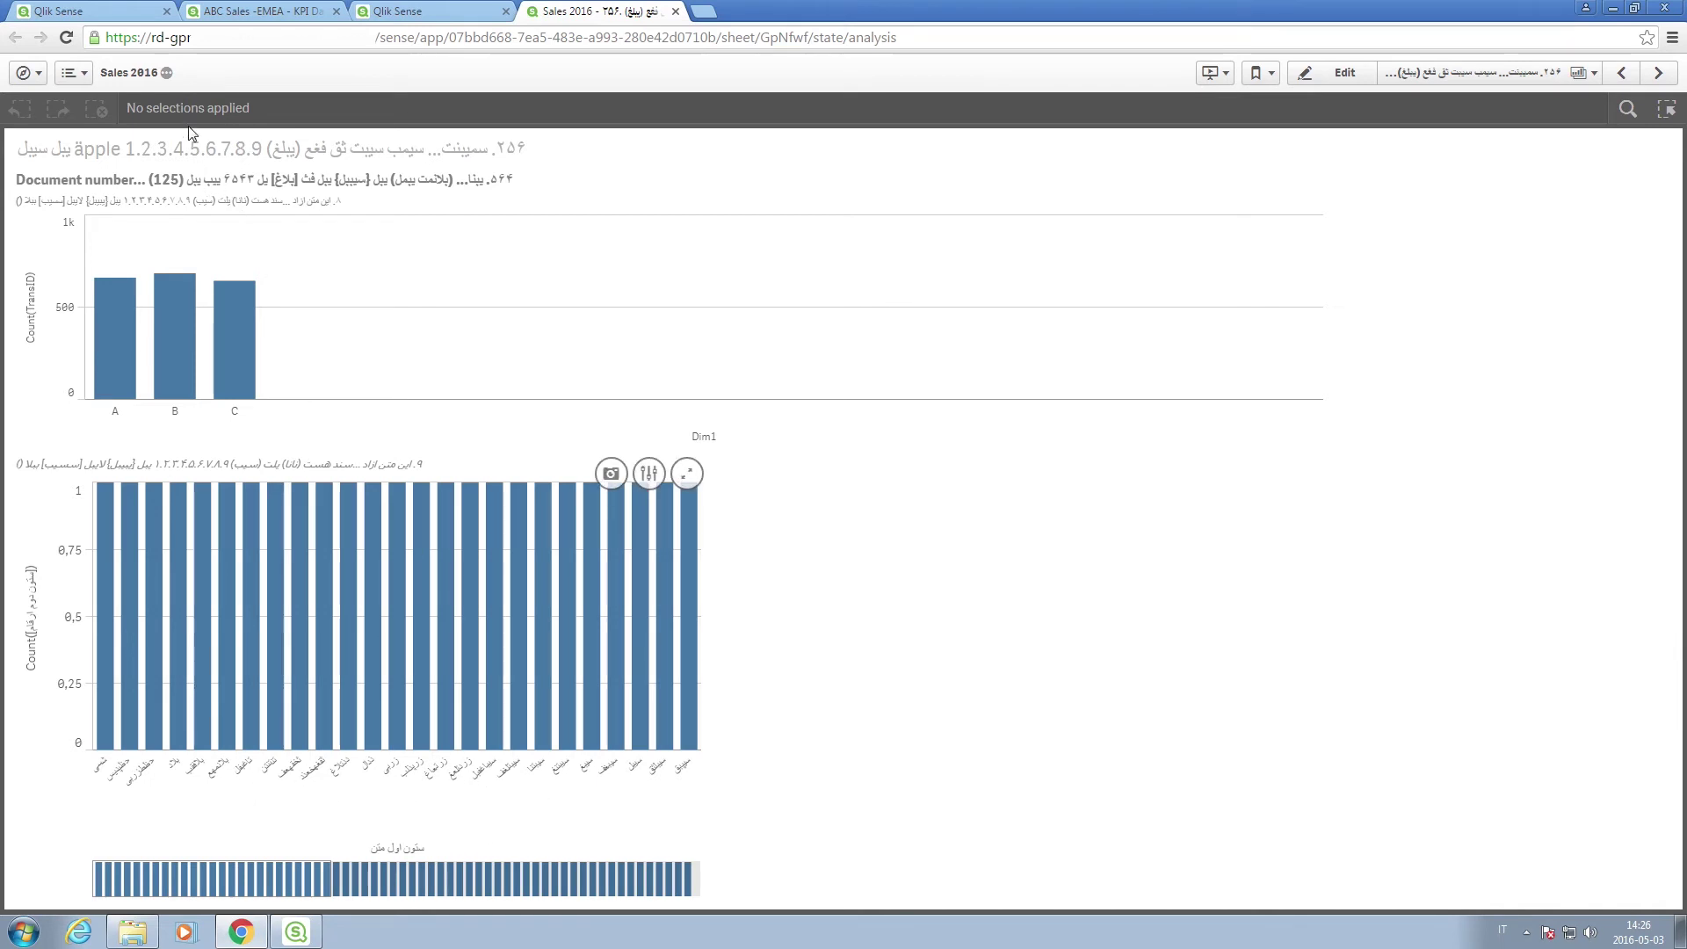
{"action": "left_click", "coordinate": [166, 72]}
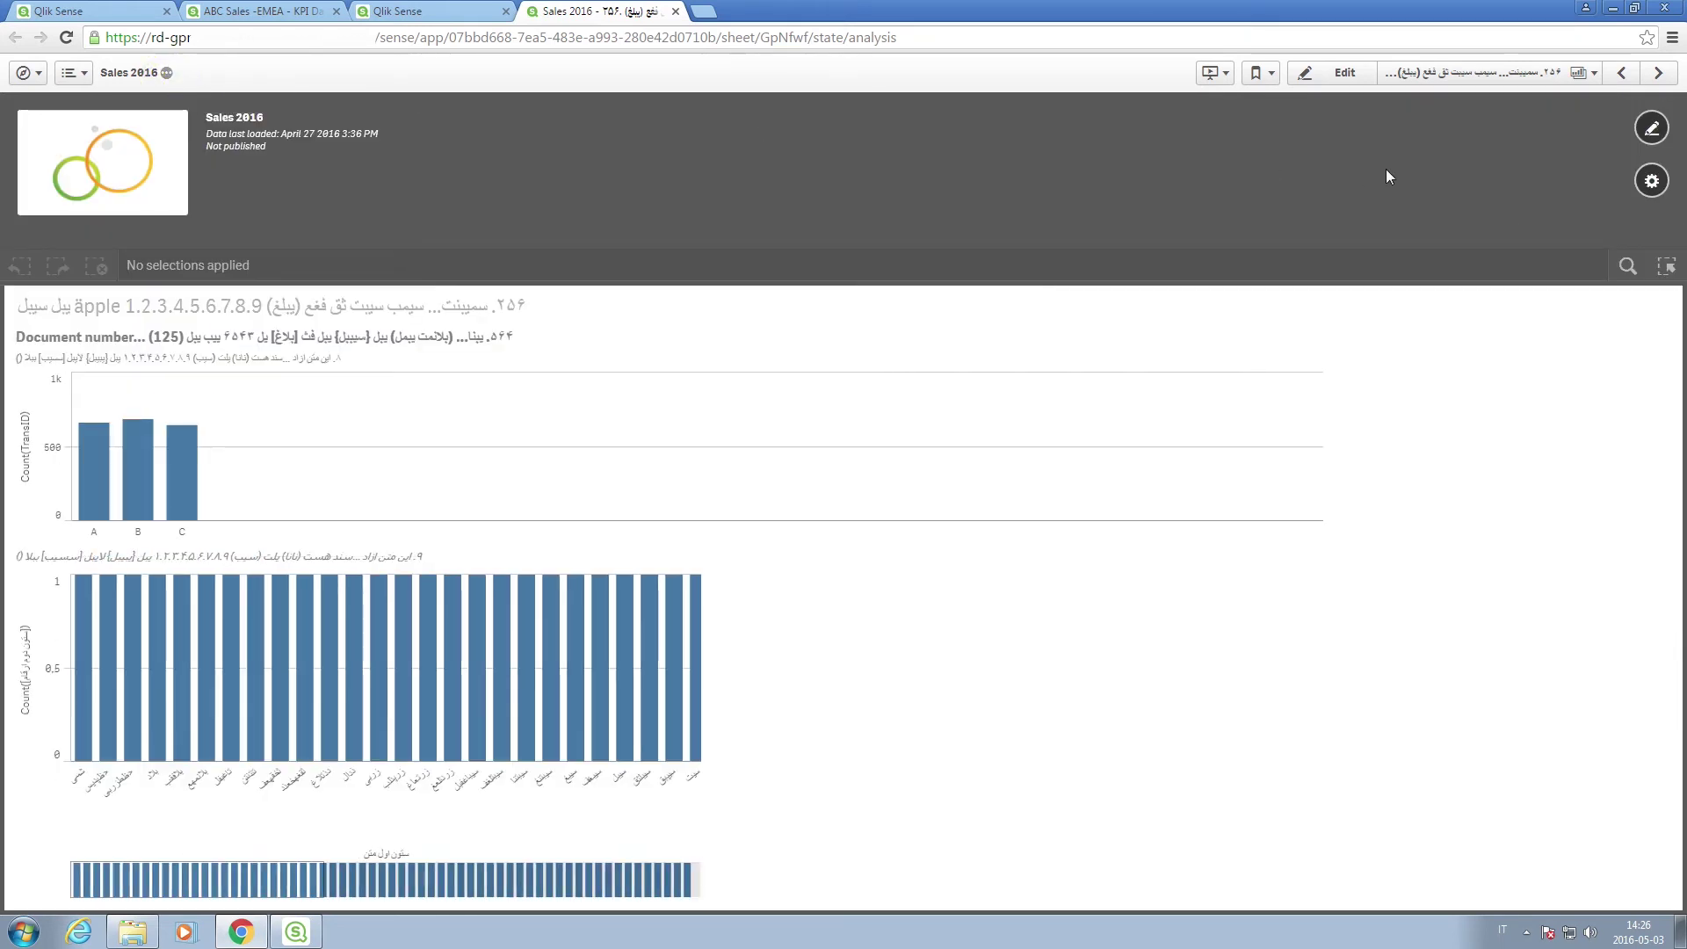
Switch on Right-to-left in the Sales 2016 app settings and close the settings panel.
{"action": "left_click", "coordinate": [1653, 183]}
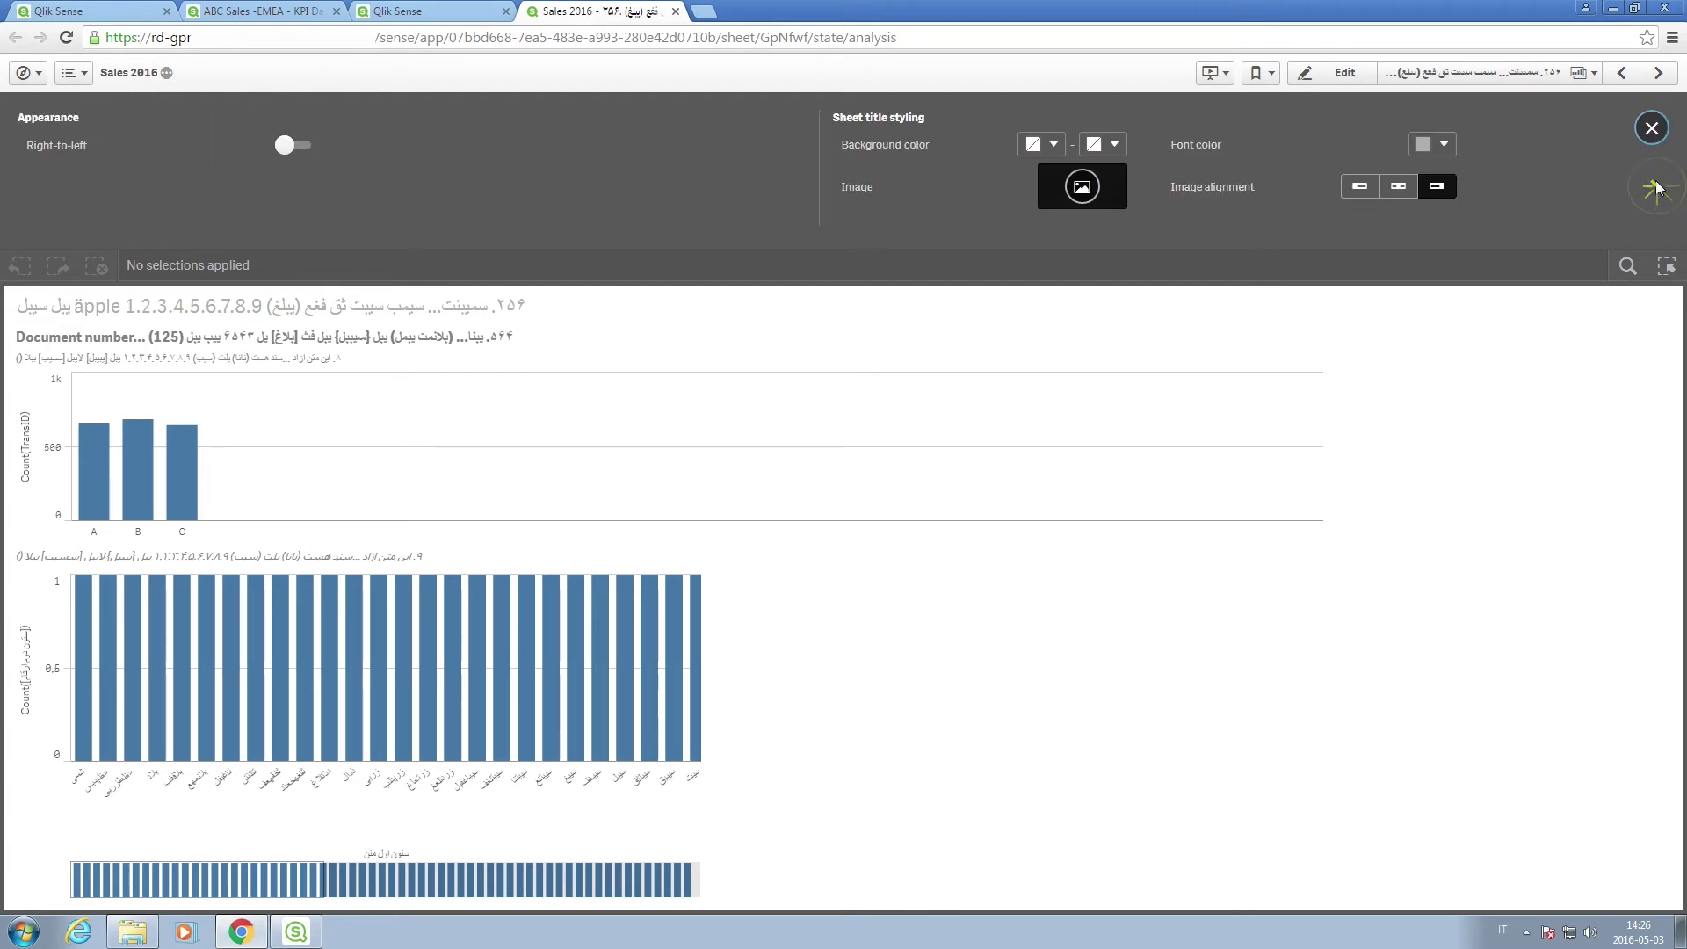
{"action": "left_click", "coordinate": [297, 146]}
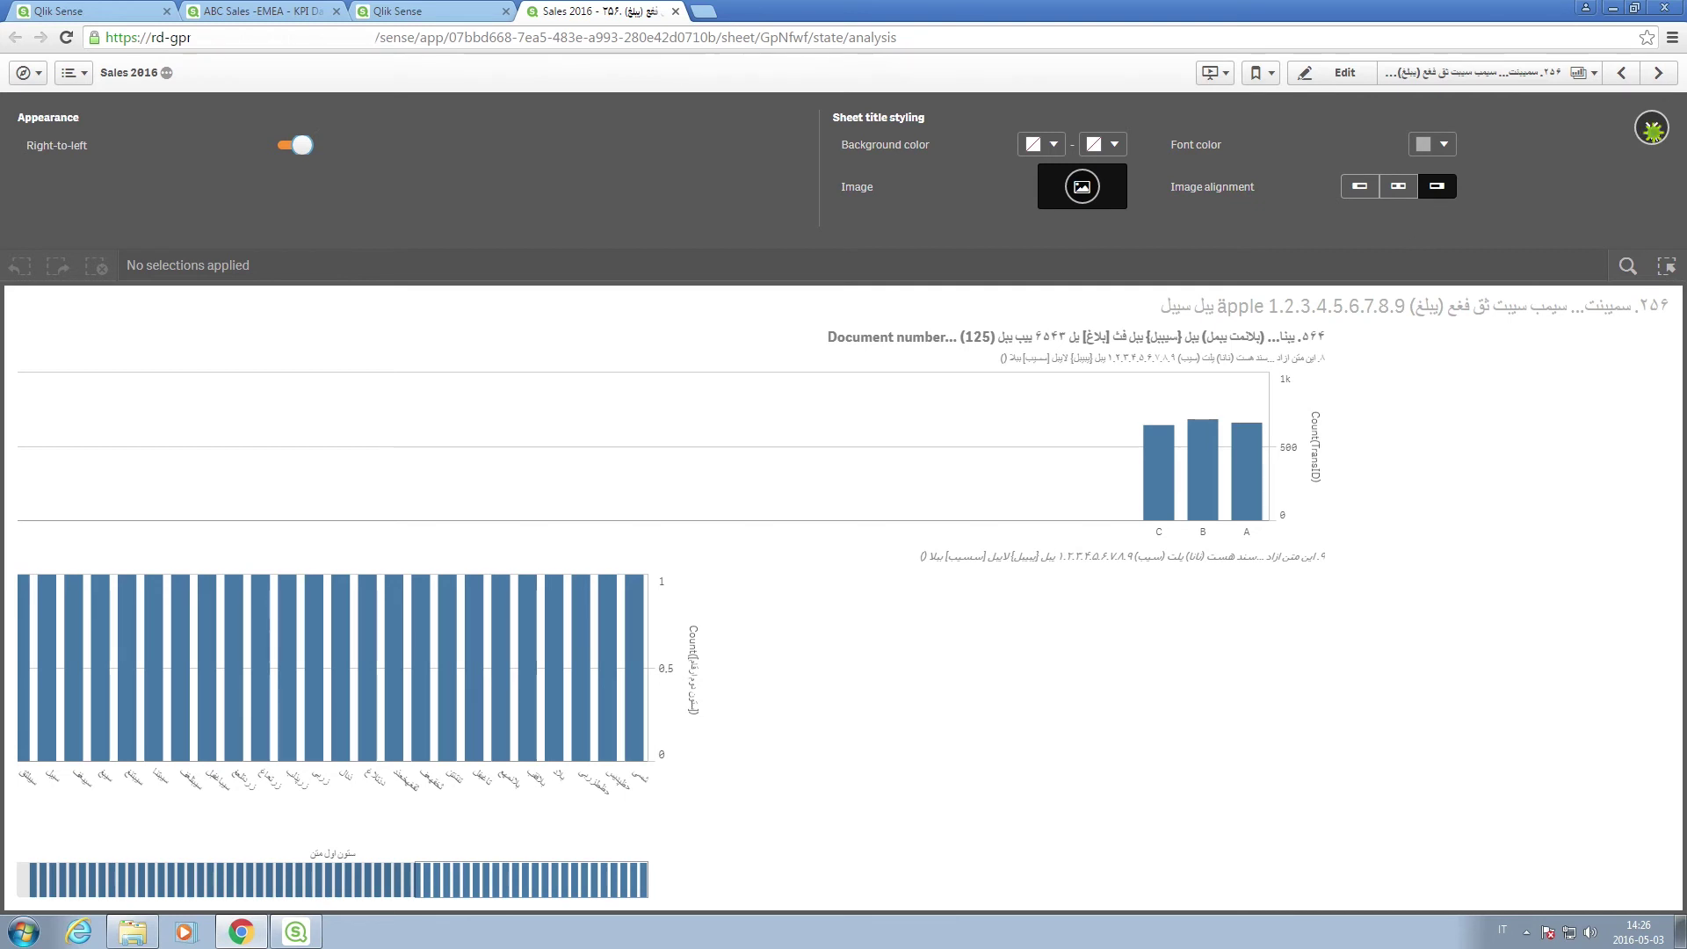
{"action": "left_click", "coordinate": [1651, 129]}
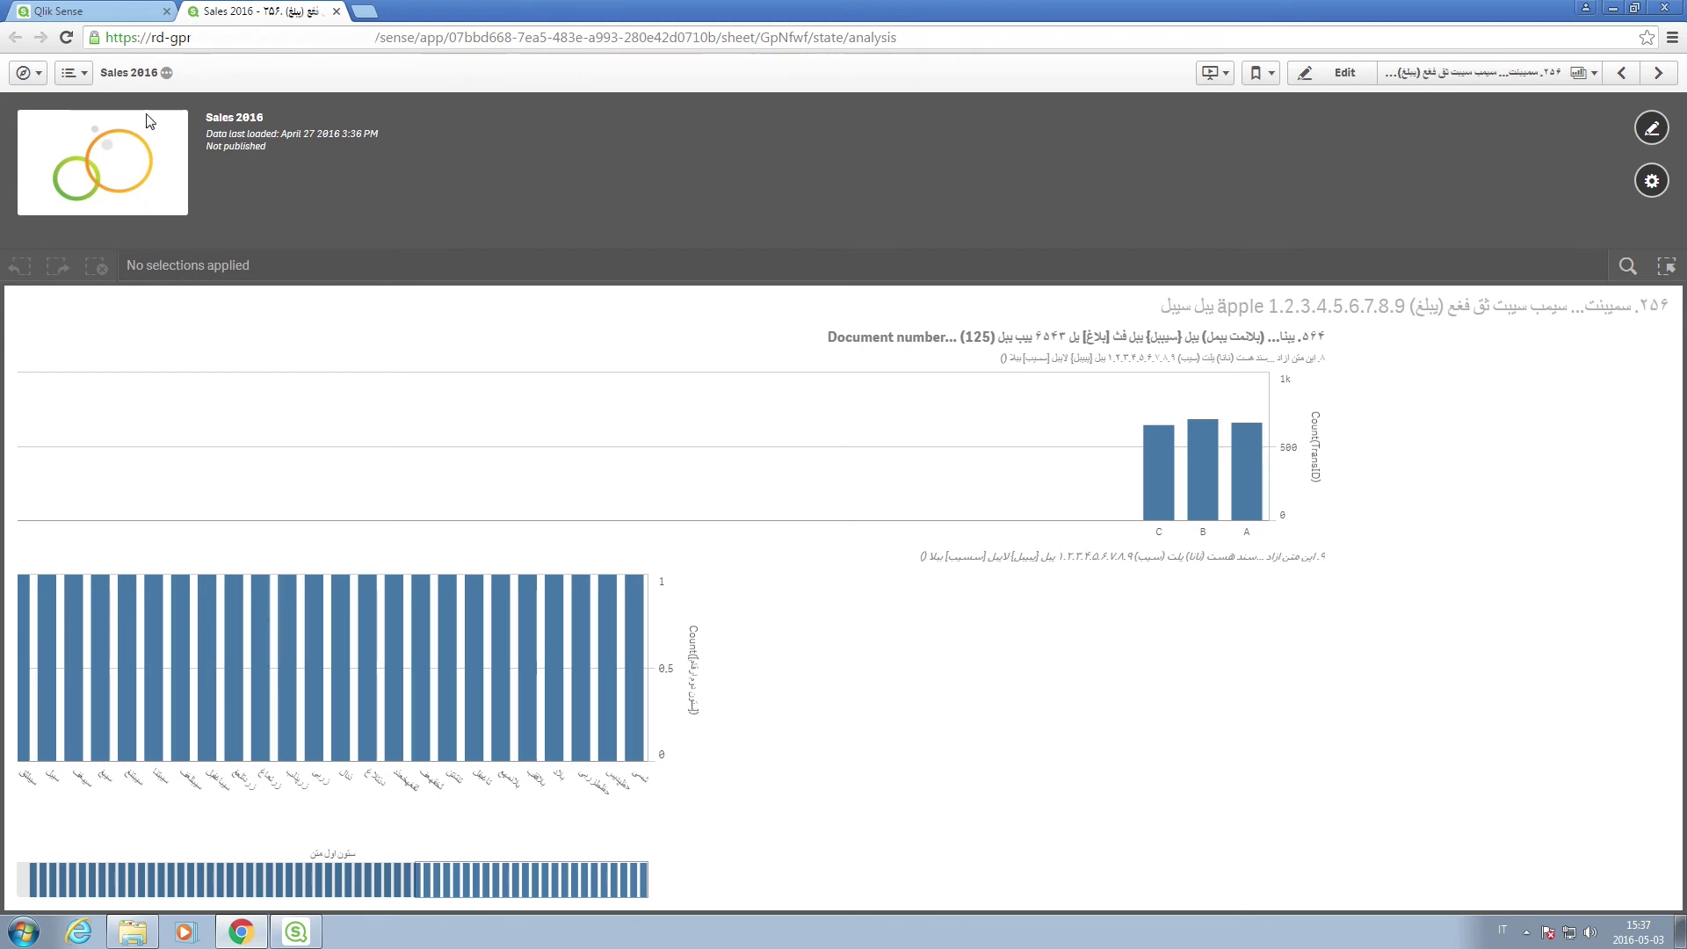
From the app overview, open the sheet with the pie chart and number table.
{"action": "left_click", "coordinate": [37, 81]}
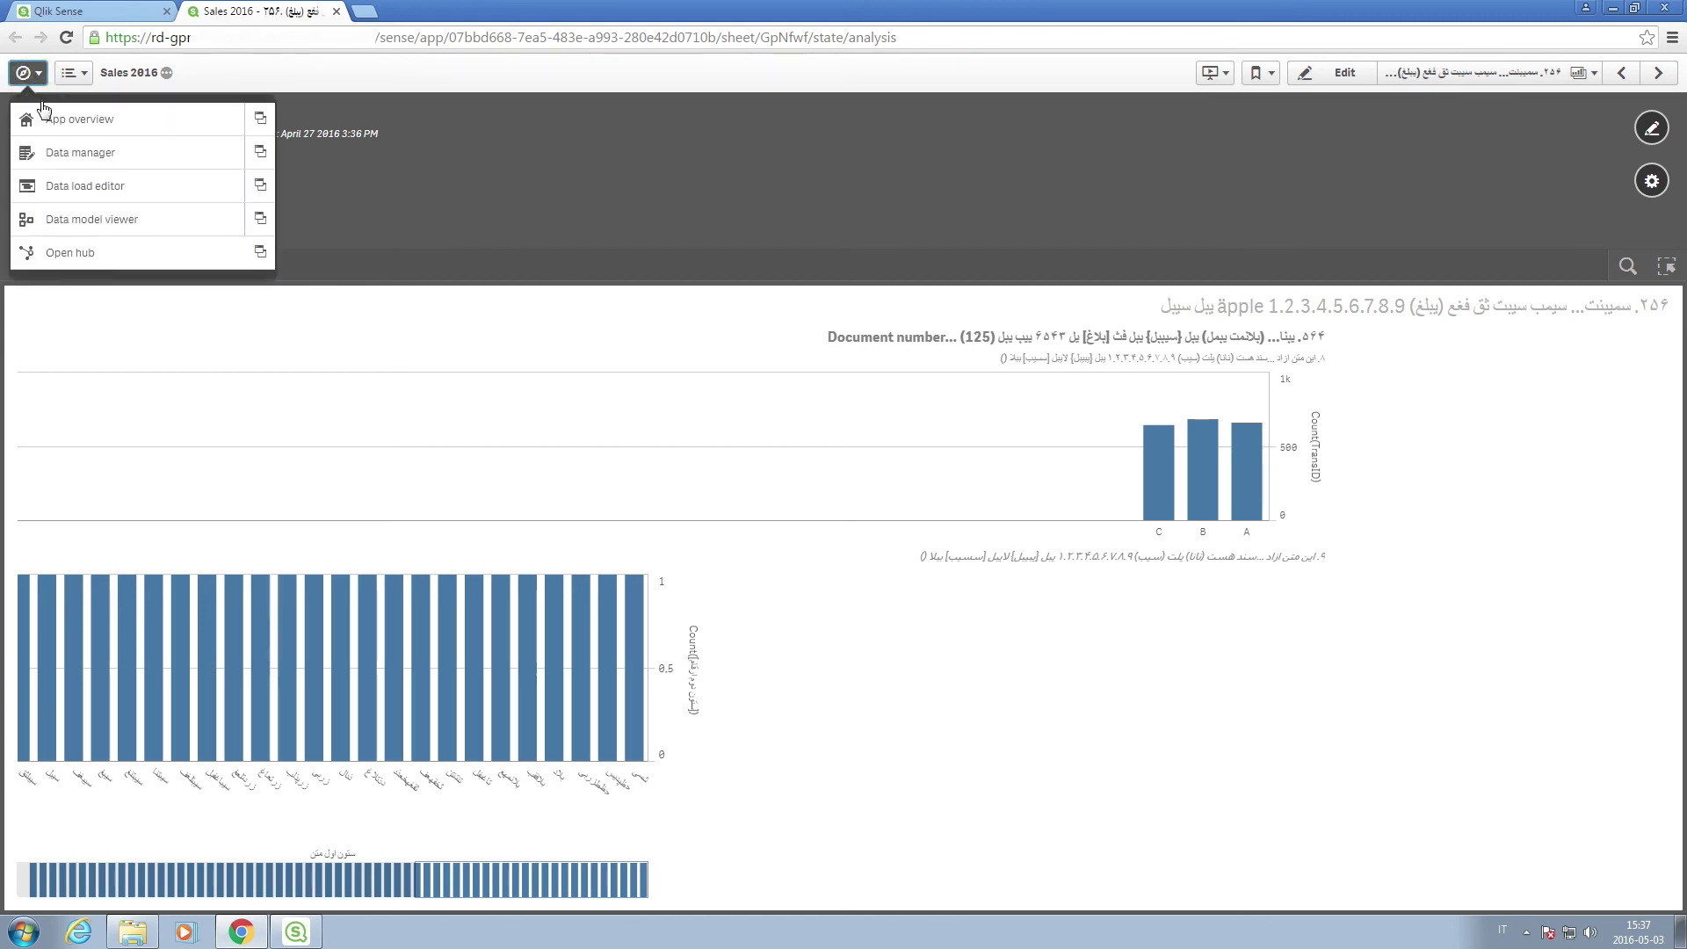
{"action": "left_click", "coordinate": [46, 117]}
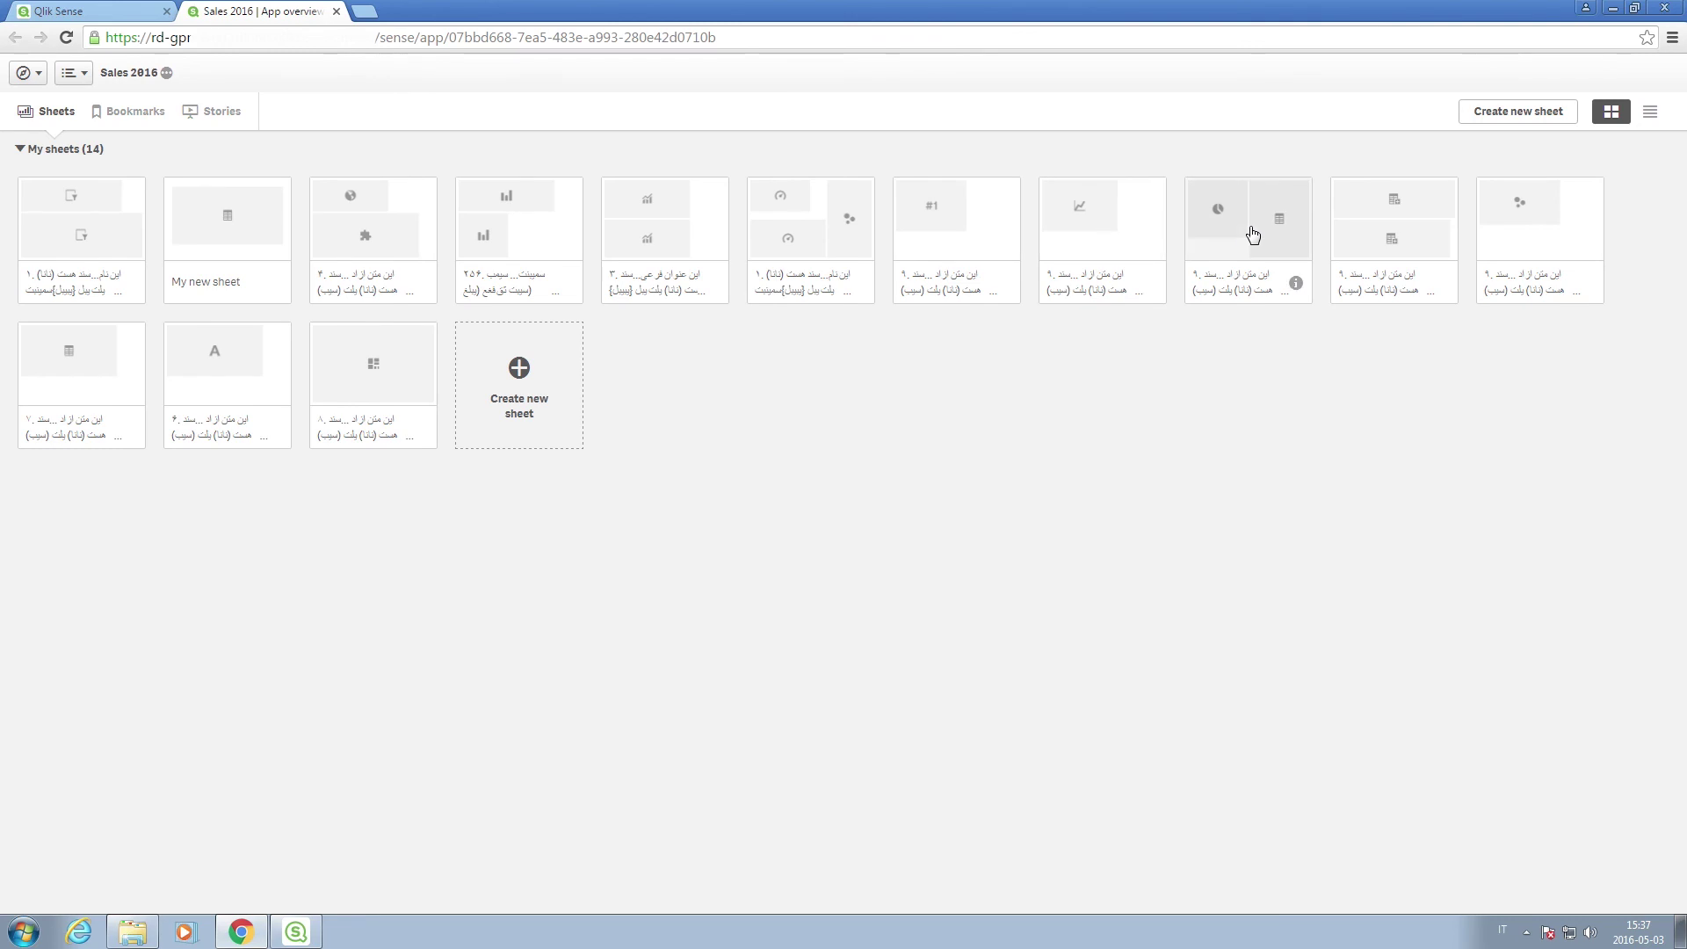
{"action": "left_click", "coordinate": [1252, 234]}
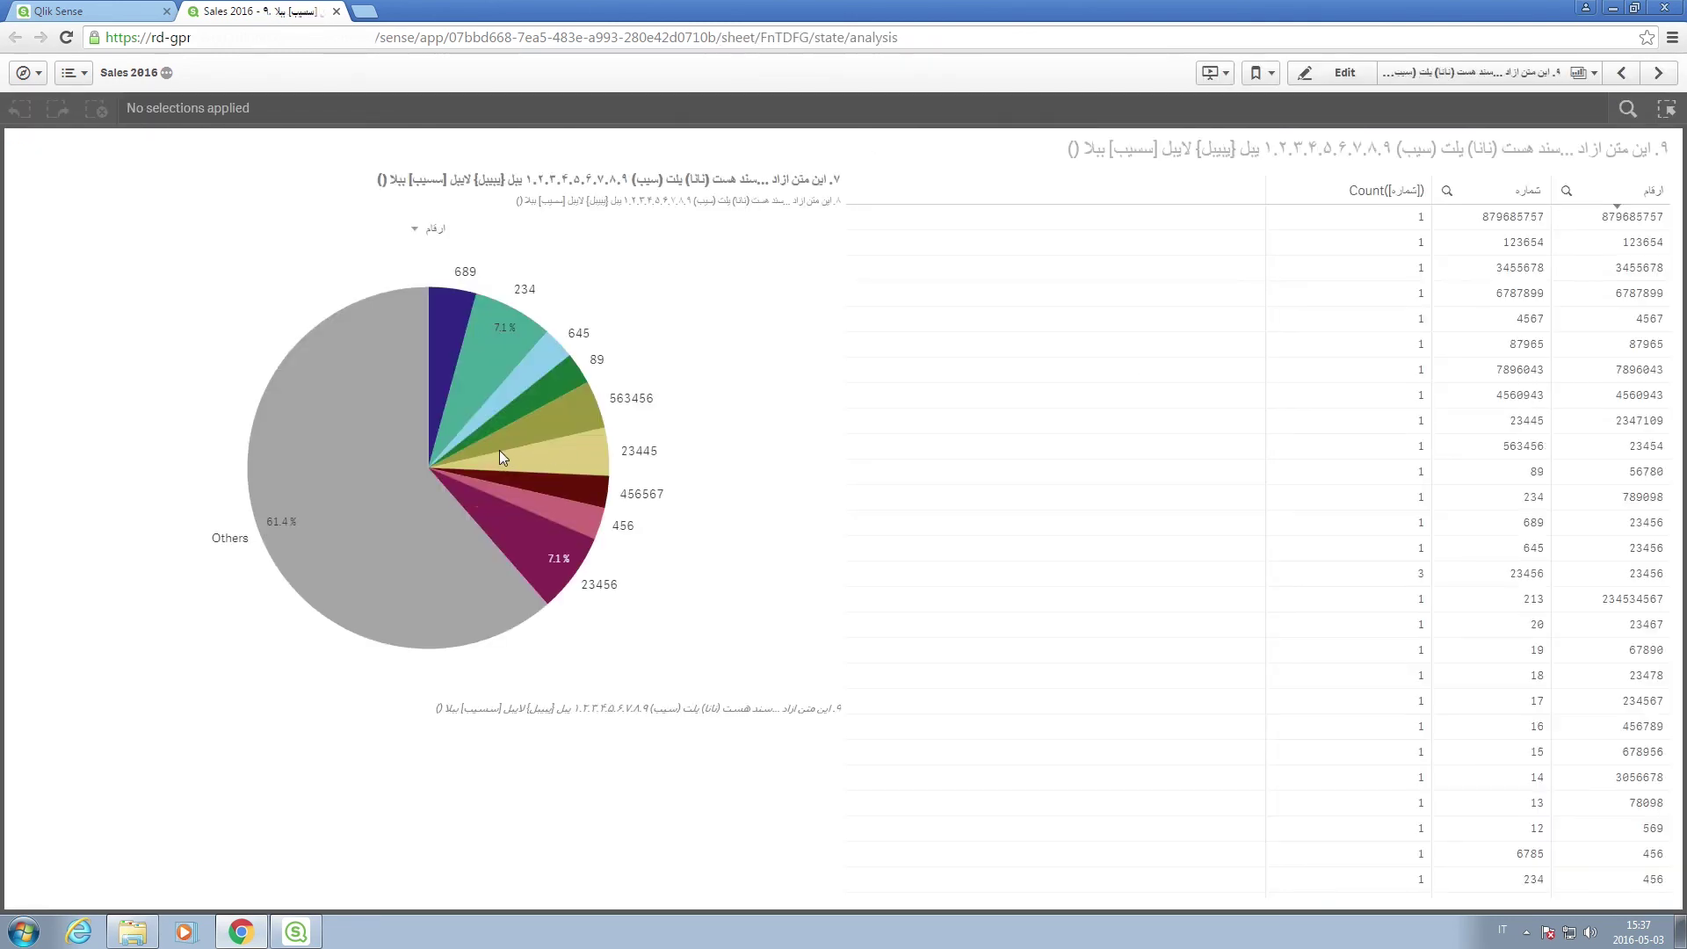
{"action": "mouse_move", "coordinate": [720, 216]}
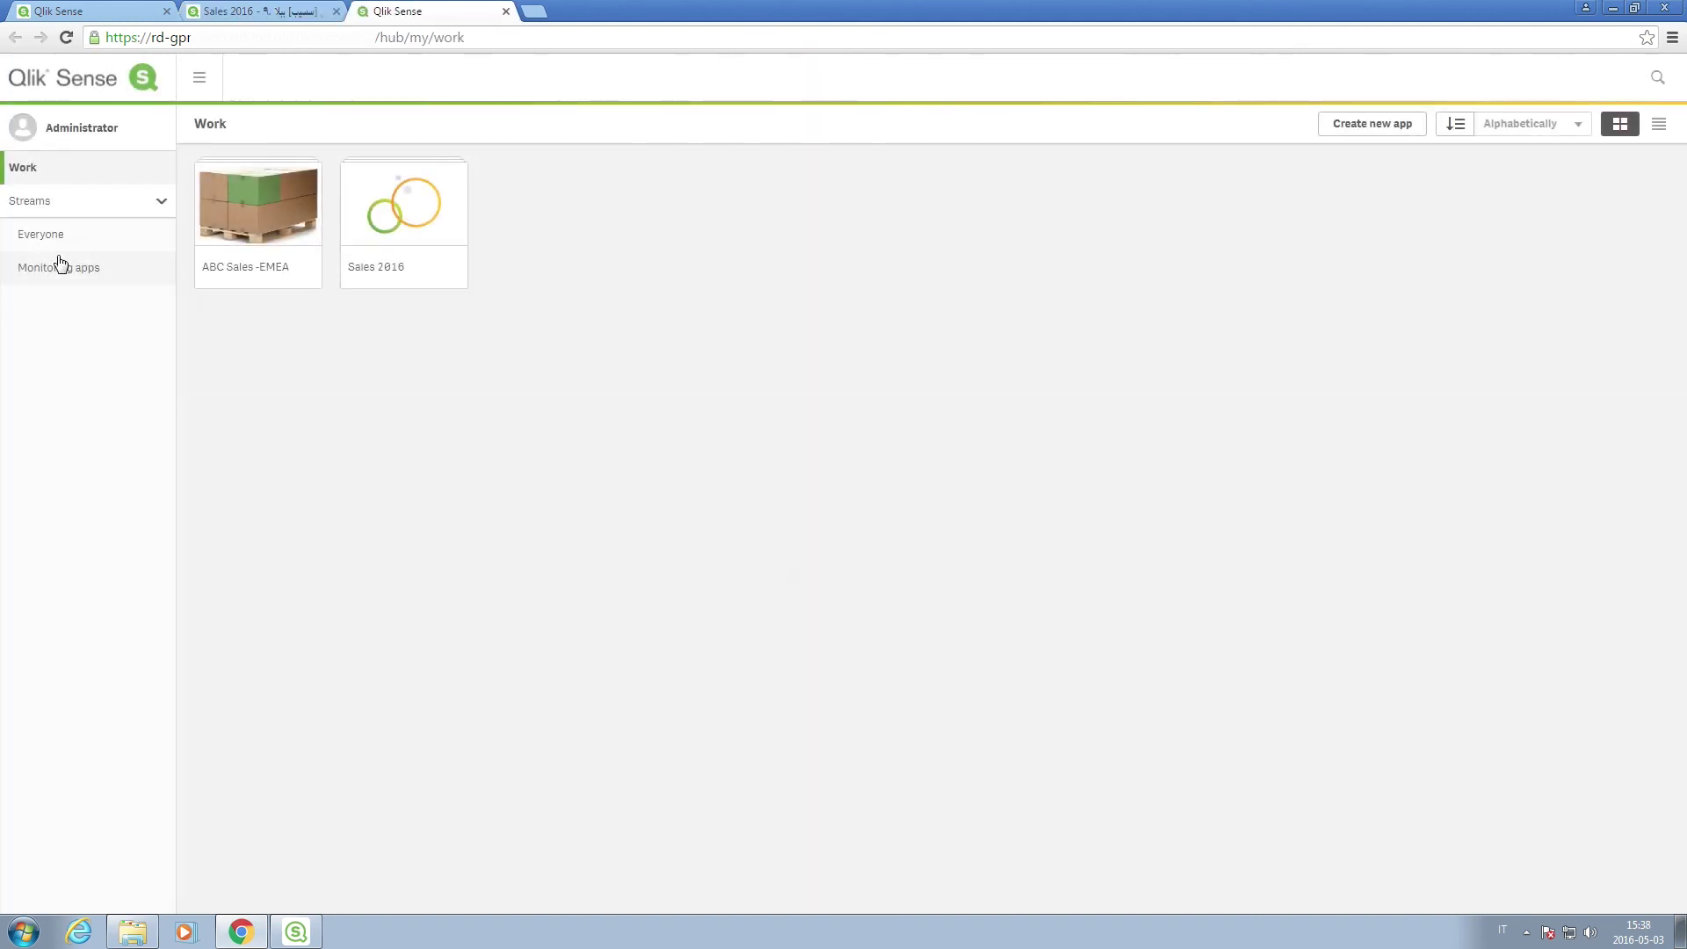
Open the ABC Sales -EMEA app card from the Everyone stream.
{"action": "left_click", "coordinate": [69, 245]}
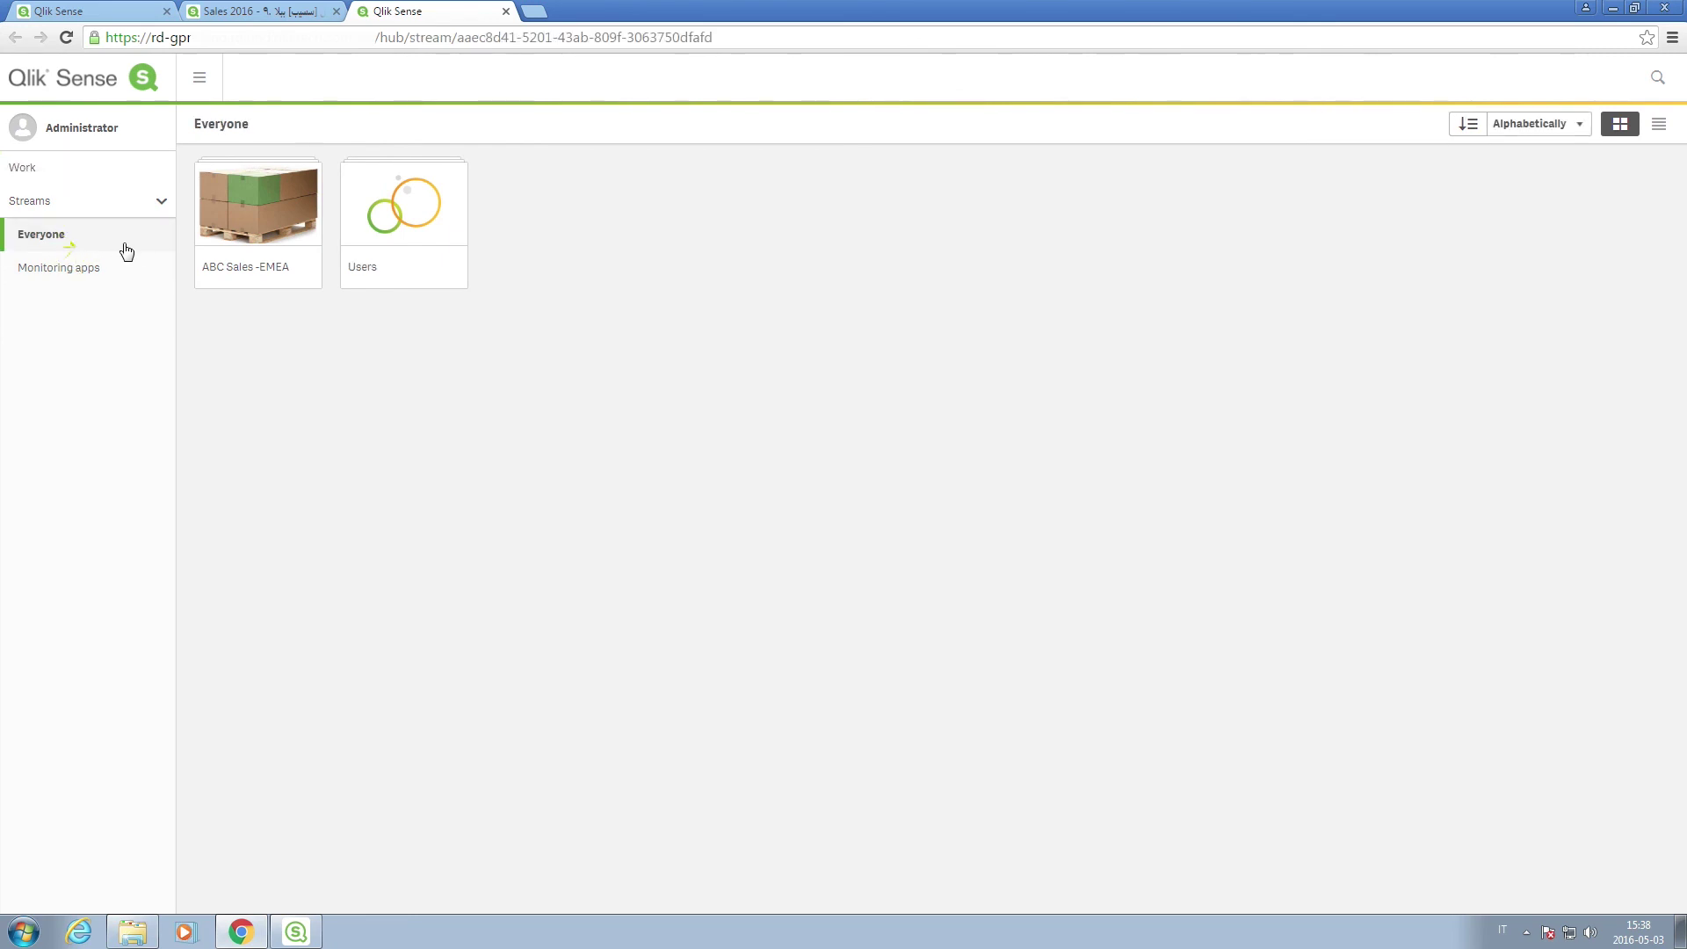
{"action": "left_click", "coordinate": [256, 229]}
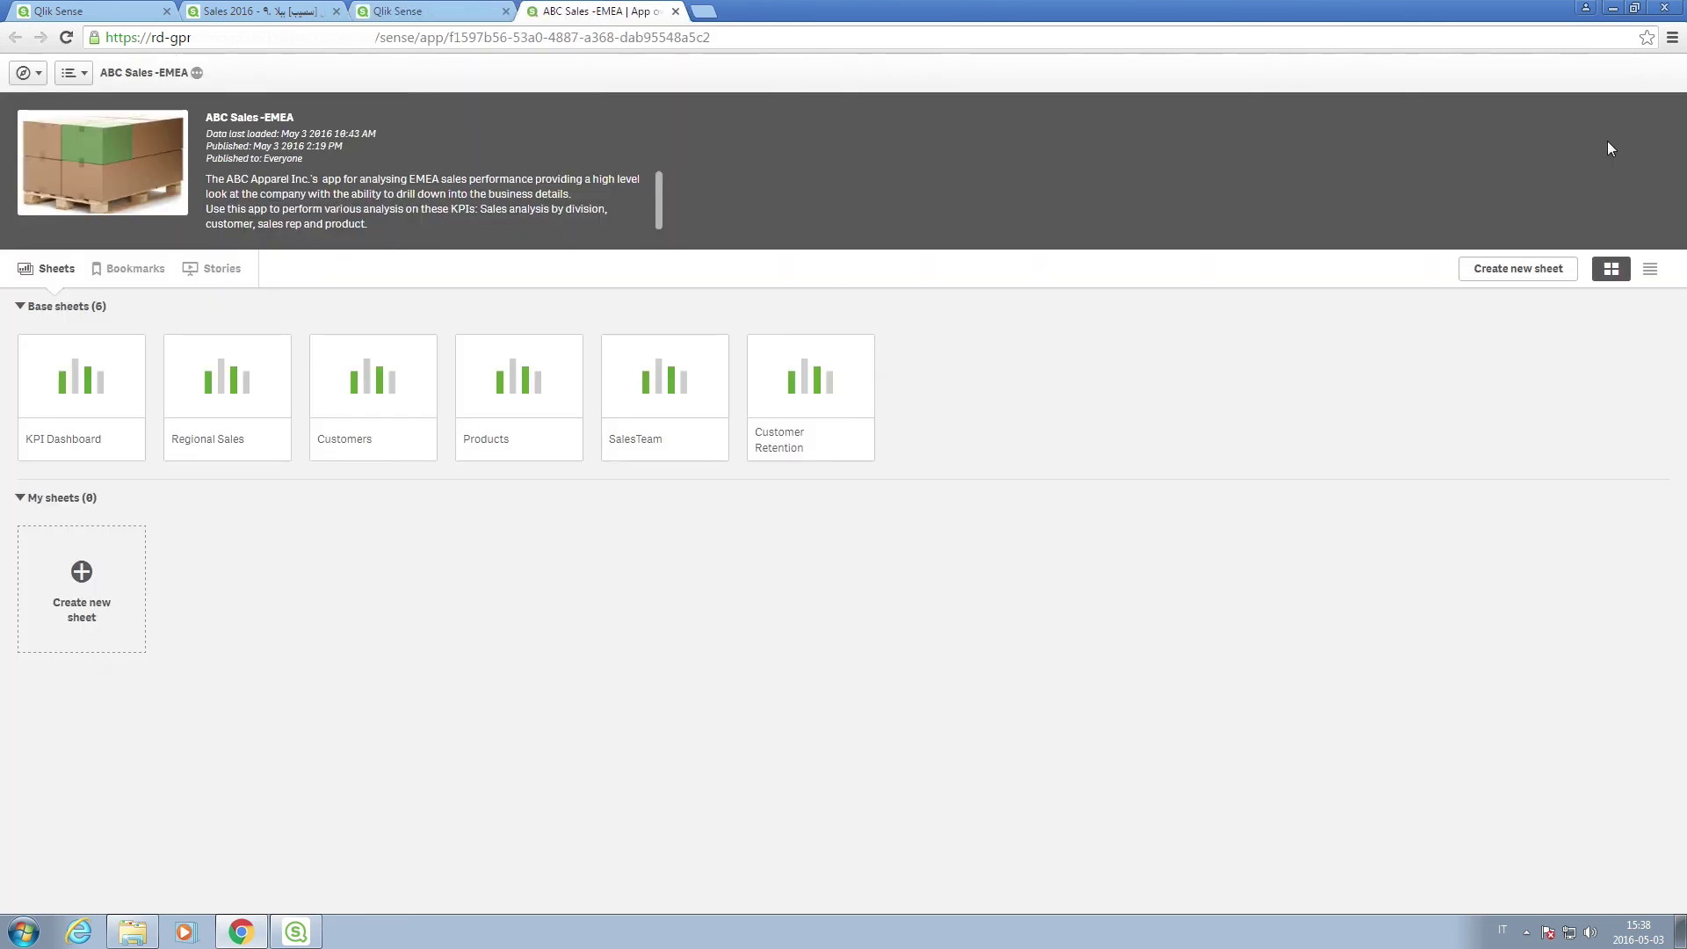